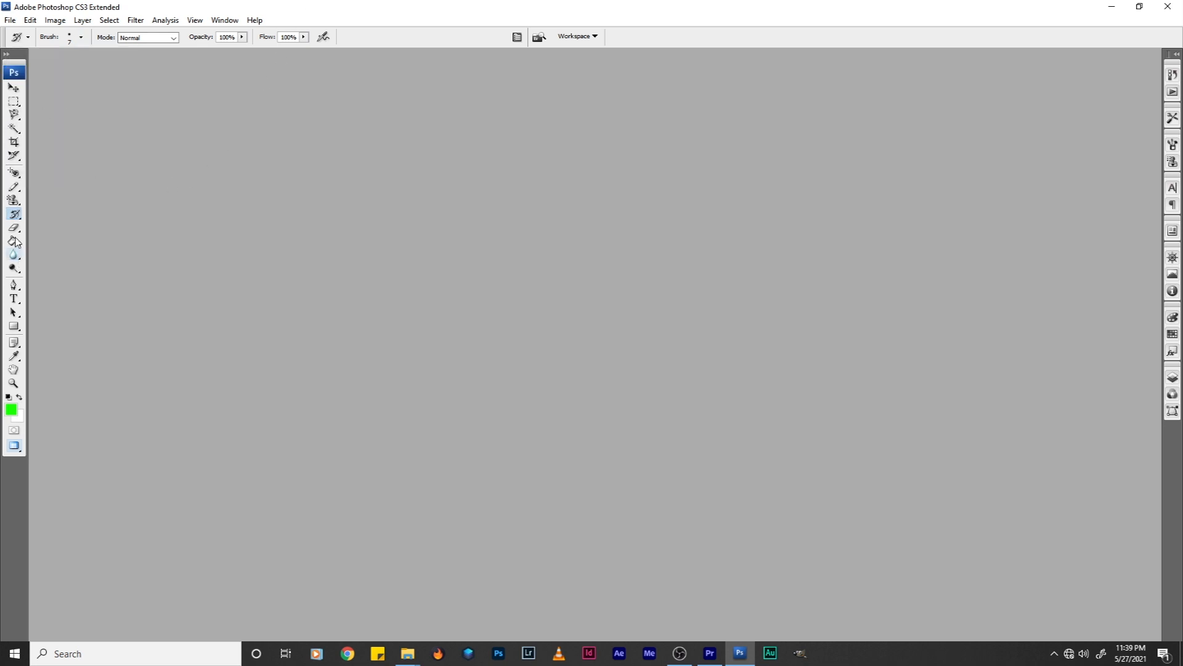
- Open the image 03 from the Video 08 folder, fit it to the screen and show its layers
click(16, 217)
key(ctrl+o)
click(577, 166)
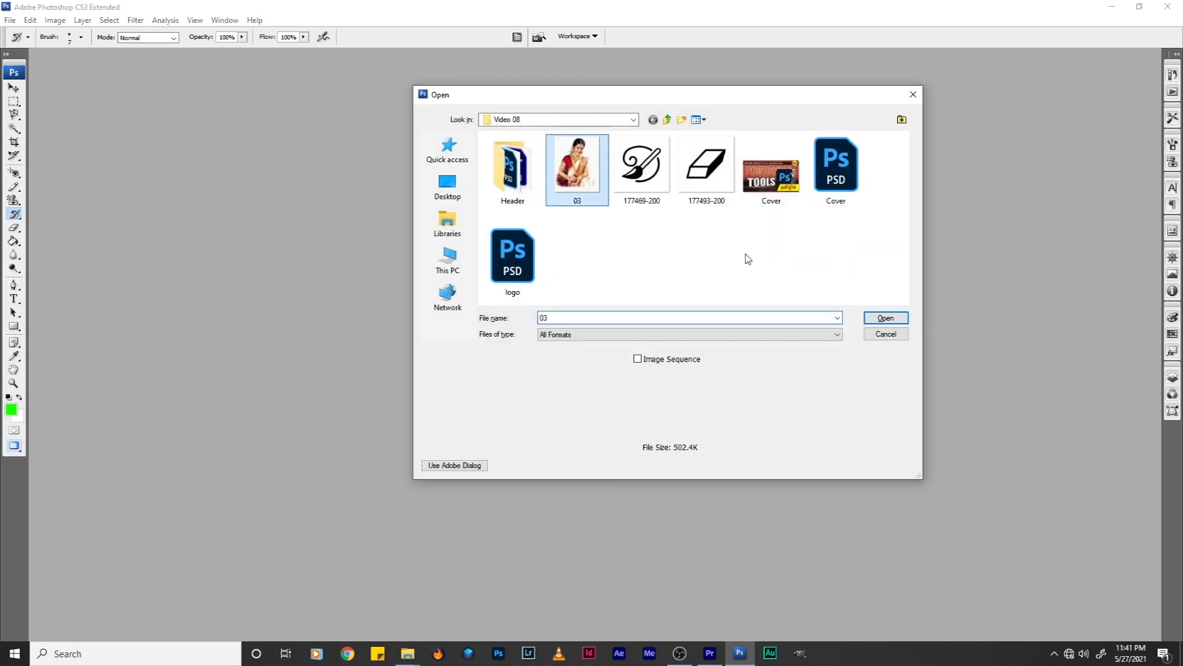
click(893, 318)
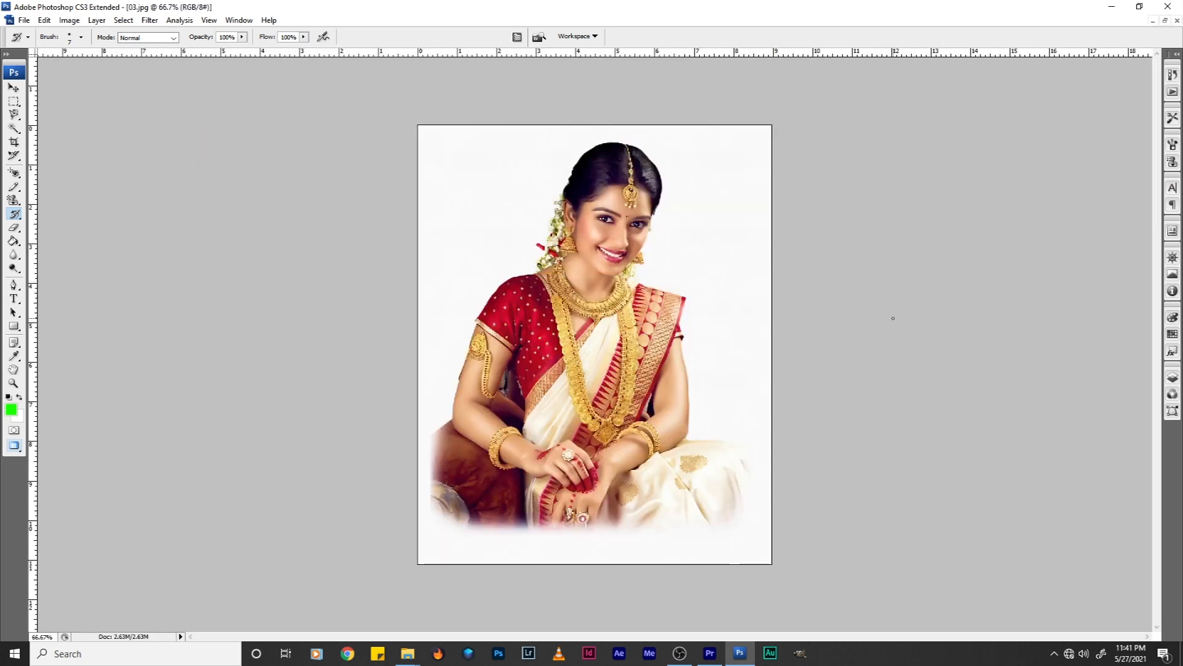
key(ctrl+0)
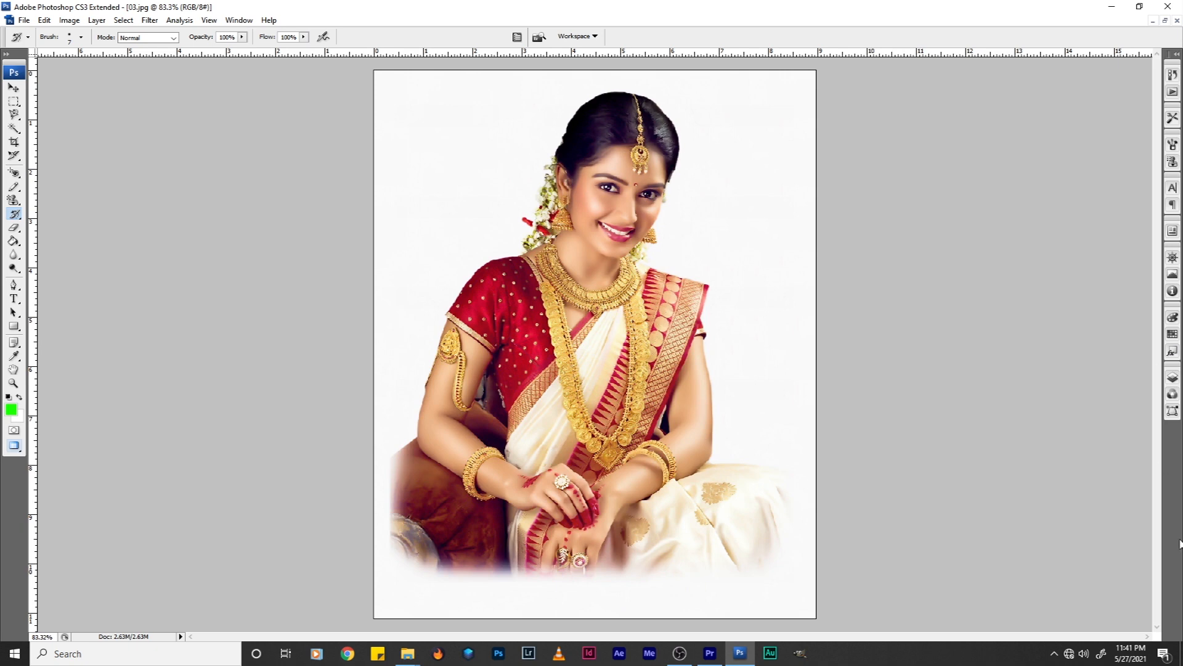
click(1171, 380)
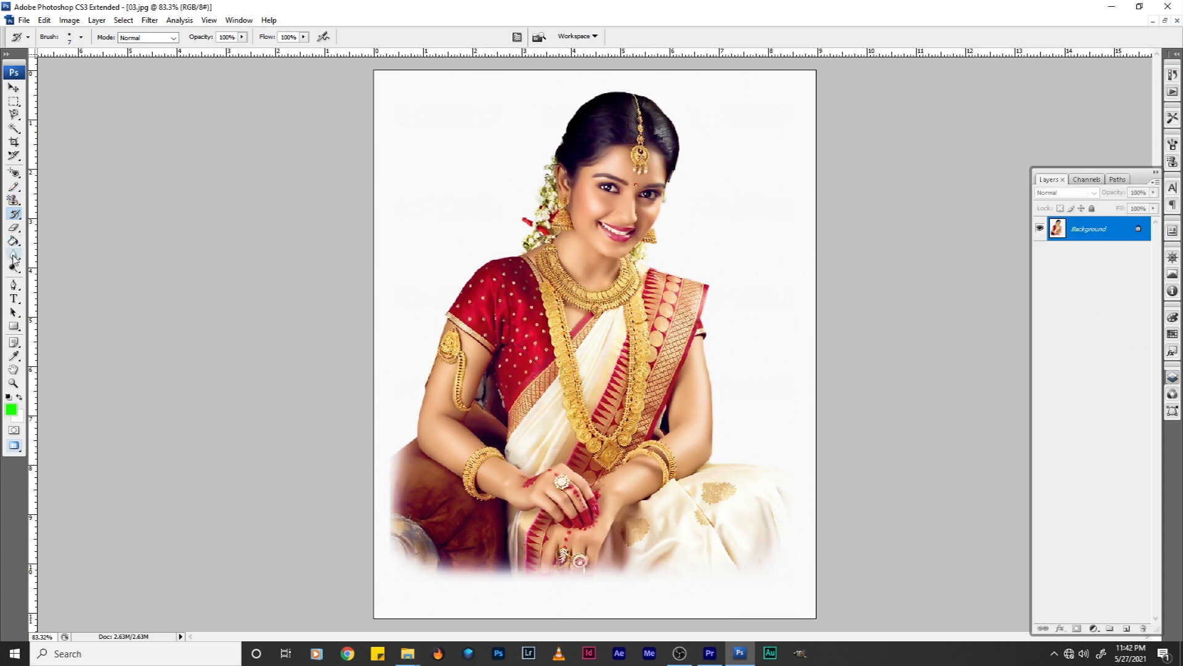
- Paint a diagonal green stroke from beside the woman's hair down across her necklace with the Brush tool at size 50
click(15, 214)
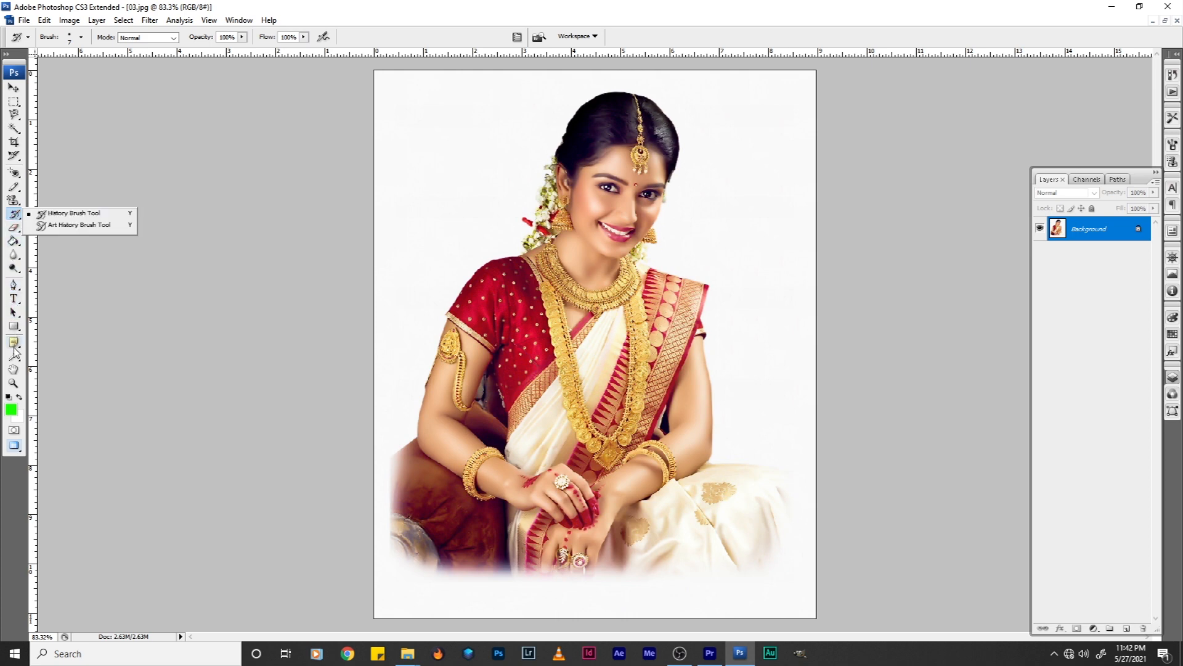
click(13, 241)
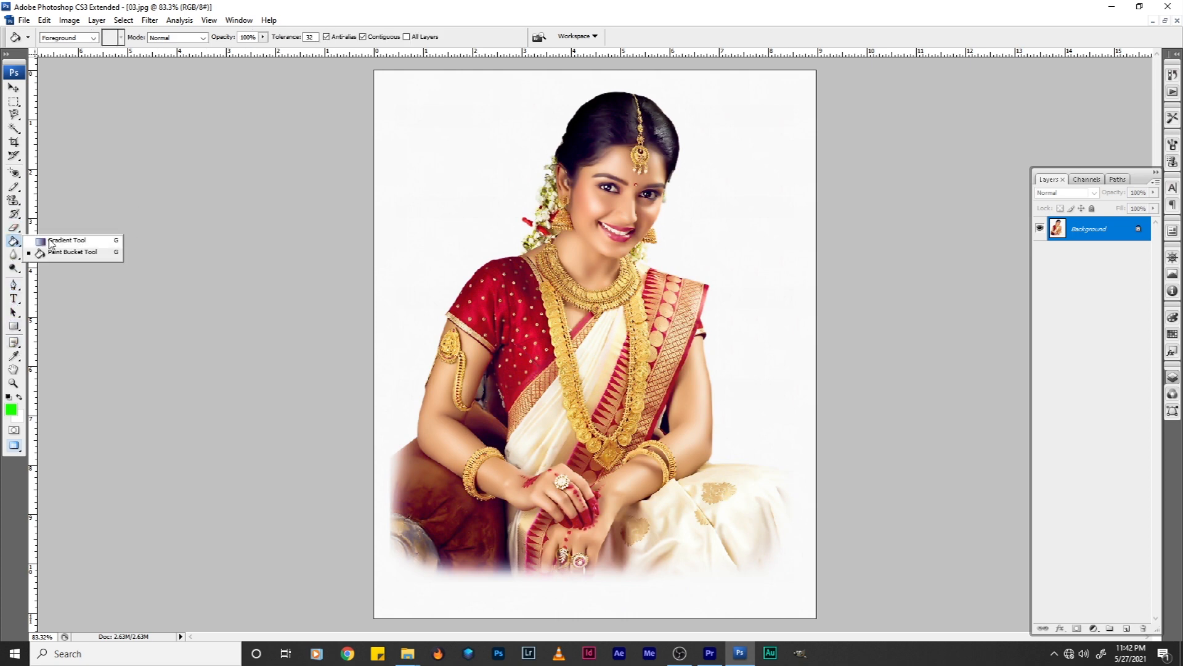
click(17, 189)
right_click(17, 189)
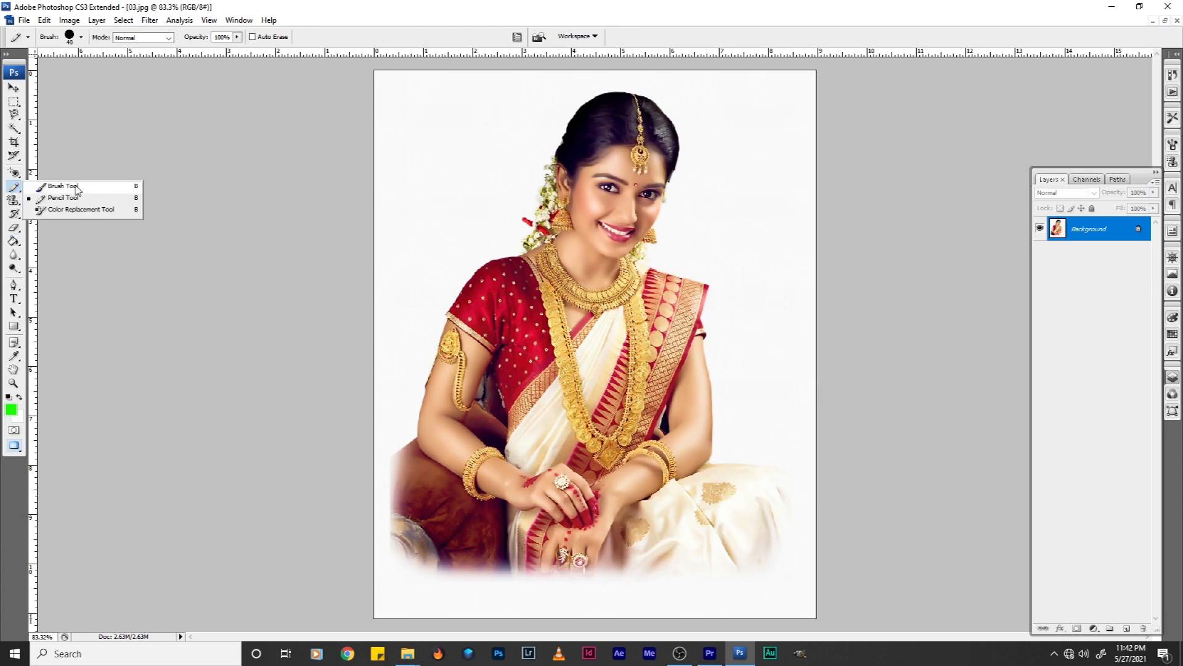
click(77, 187)
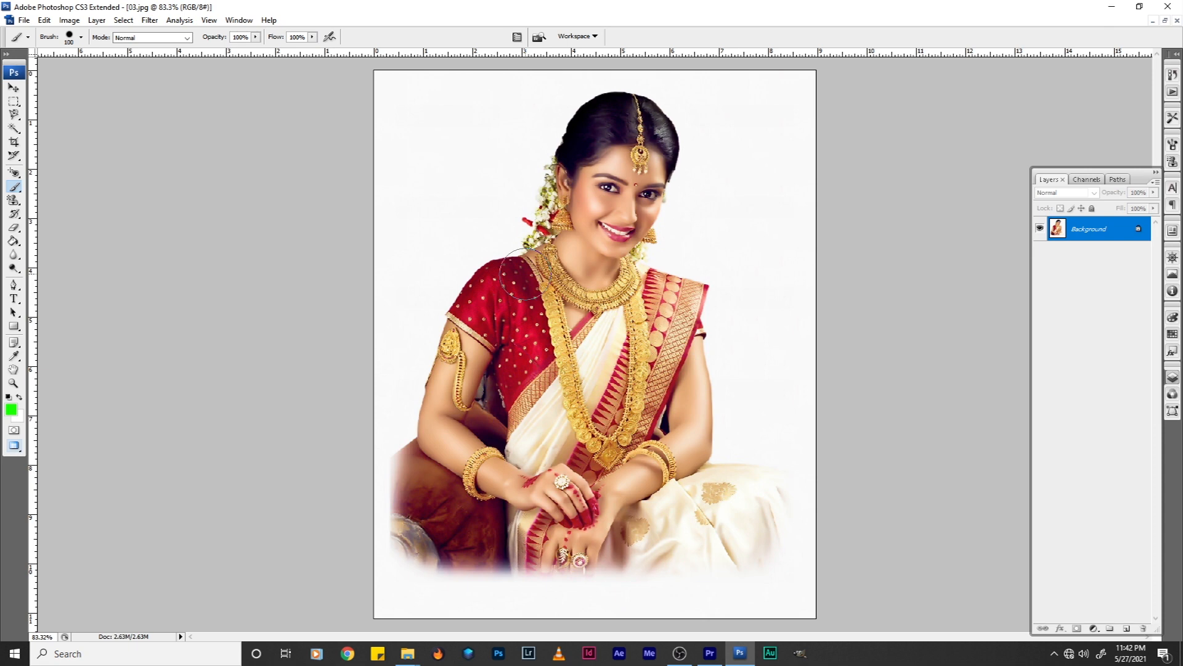
key(bracketleft)
key(bracketleft)
key(bracketleft)
key(bracketleft)
key(bracketleft)
drag(494, 192, 635, 320)
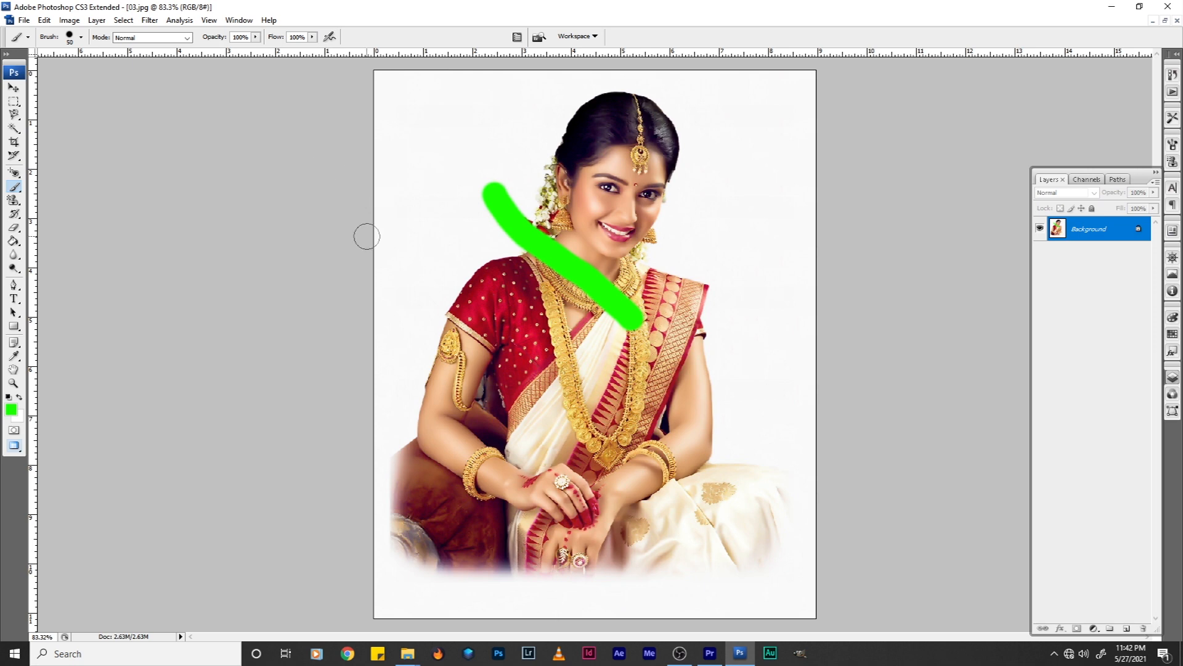
- Restore the original photo under the green stroke with the History Brush at size 80
click(13, 212)
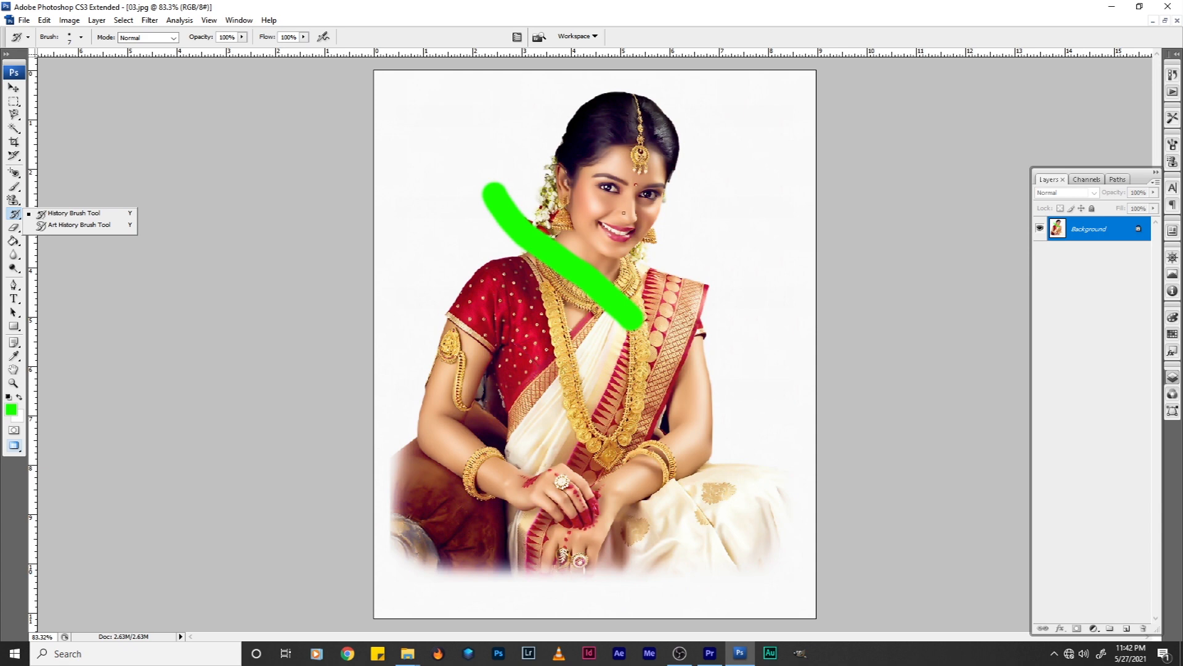
mouse_move(554, 204)
mouse_down()
mouse_move(530, 207)
mouse_move(528, 242)
mouse_move(588, 284)
mouse_move(625, 287)
mouse_move(582, 274)
mouse_move(665, 329)
mouse_up()
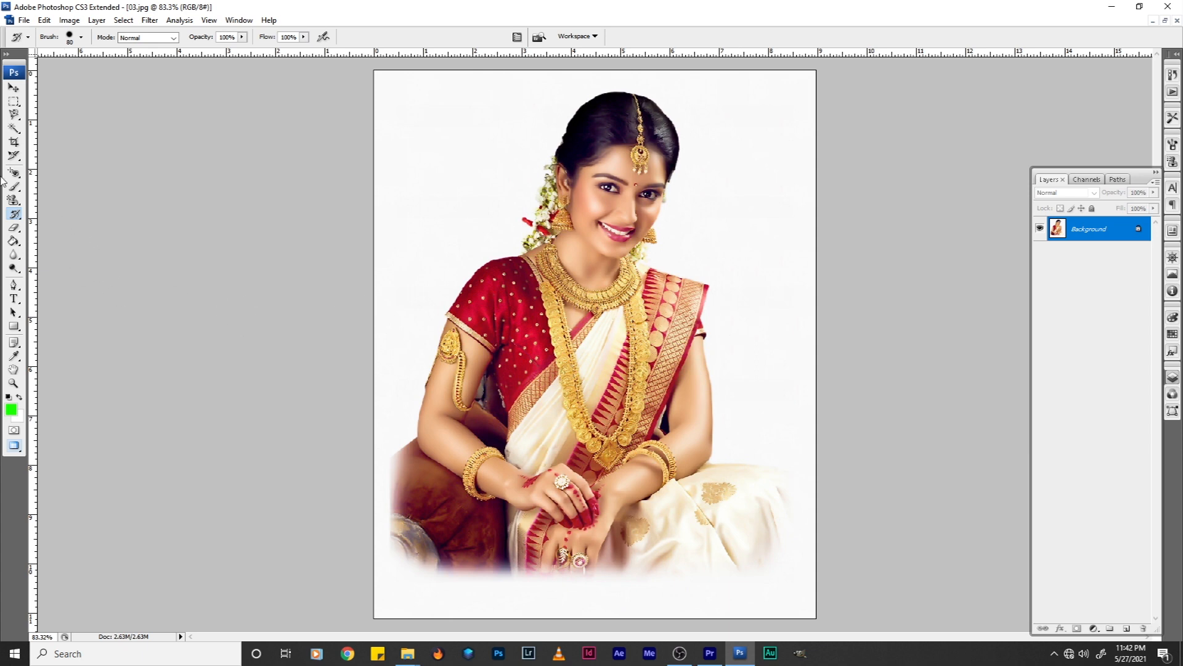
- Crop the photo around the woman to 4 in by 6 in at 300 pixels/inch
click(14, 142)
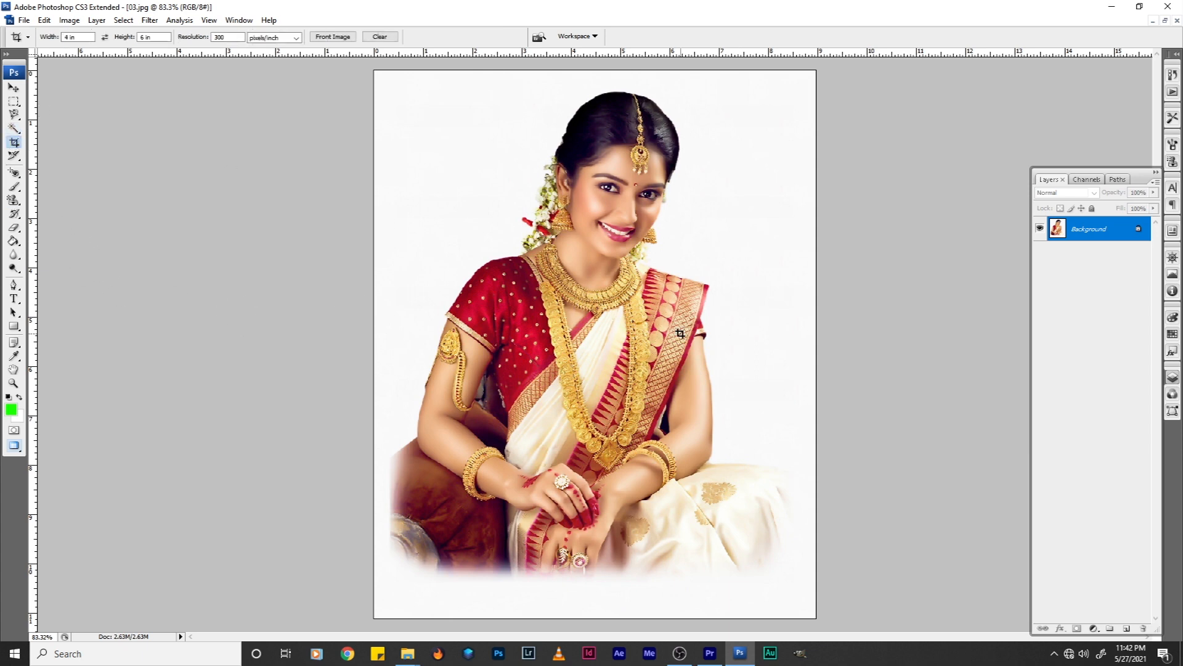
drag(387, 81, 837, 594)
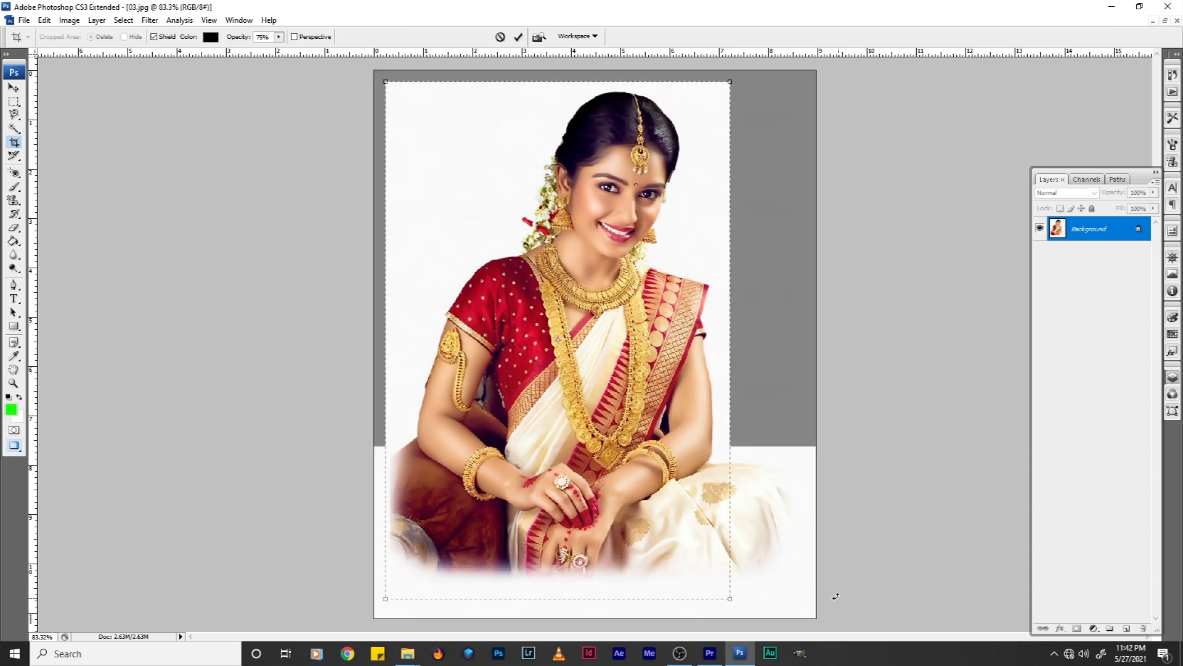
drag(682, 467, 716, 467)
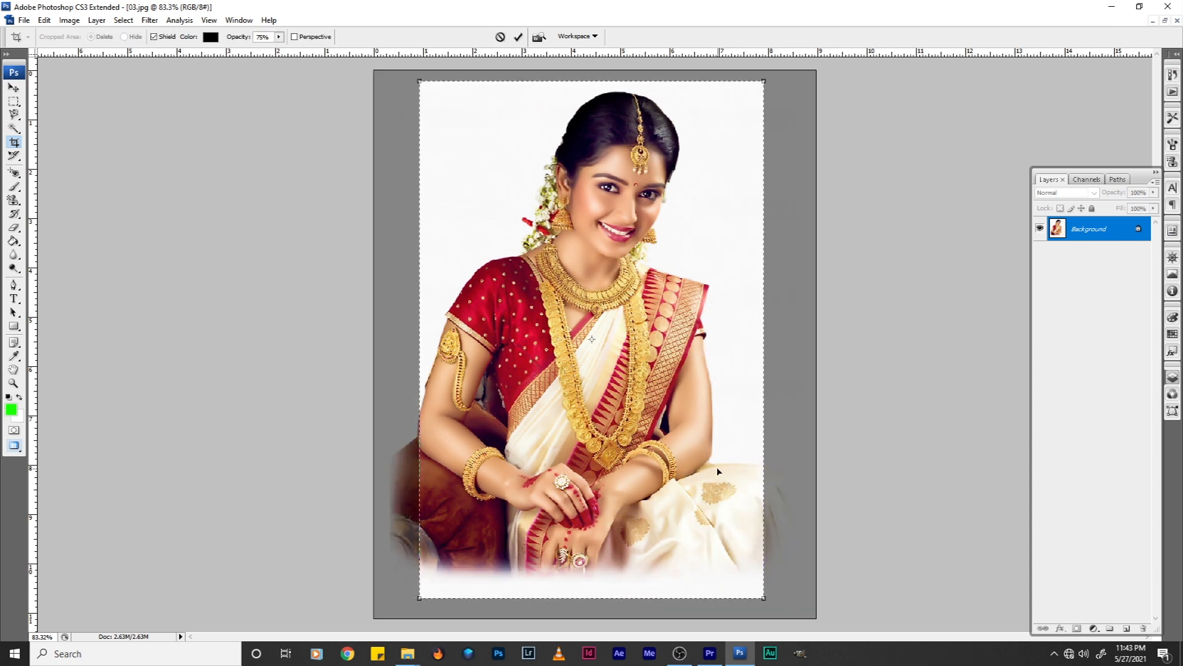
key(Return)
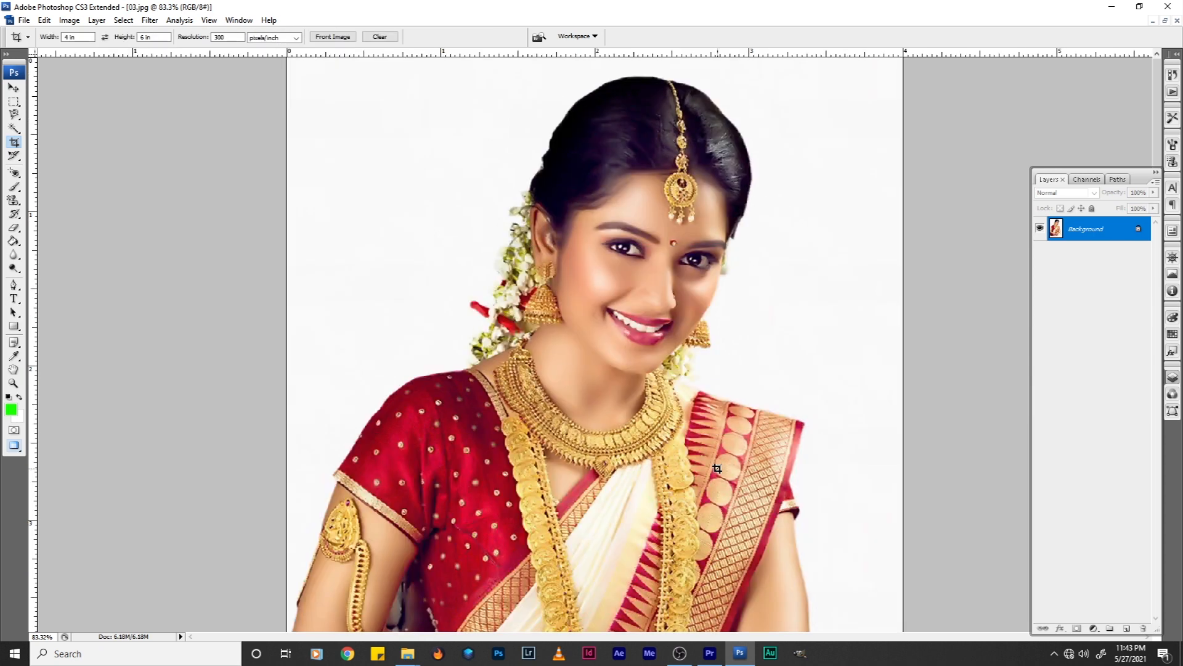
key(ctrl+0)
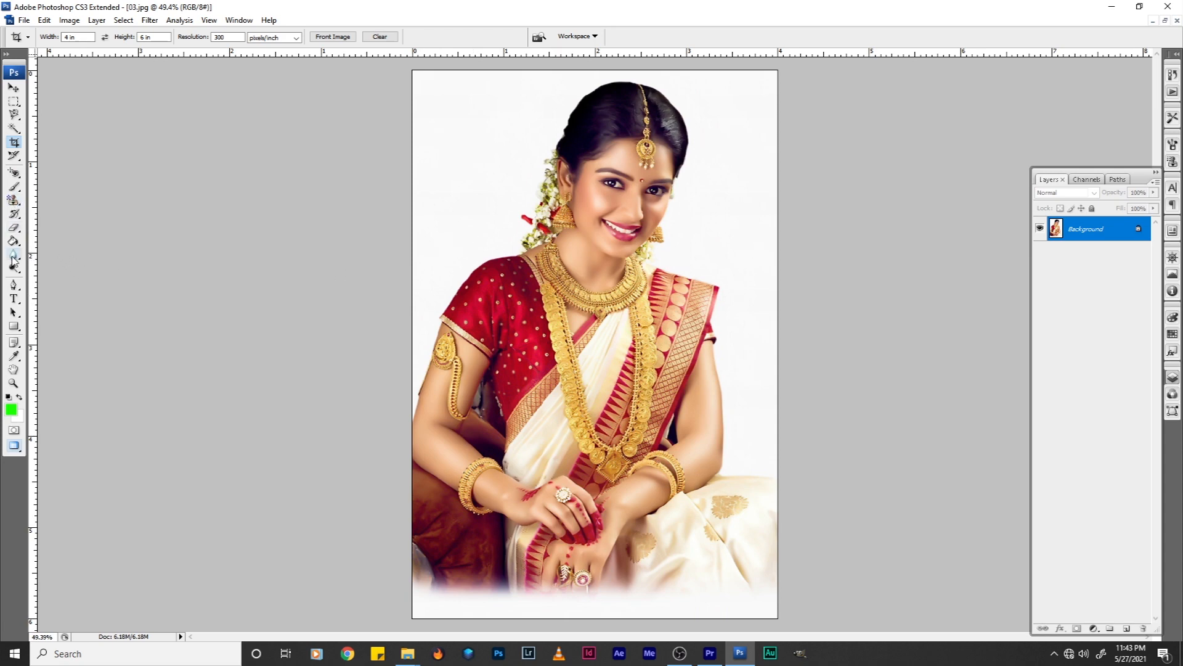
- Paint a green stroke across the shoulder of the cropped photo and try the History Brush on it
click(13, 186)
drag(472, 204, 554, 357)
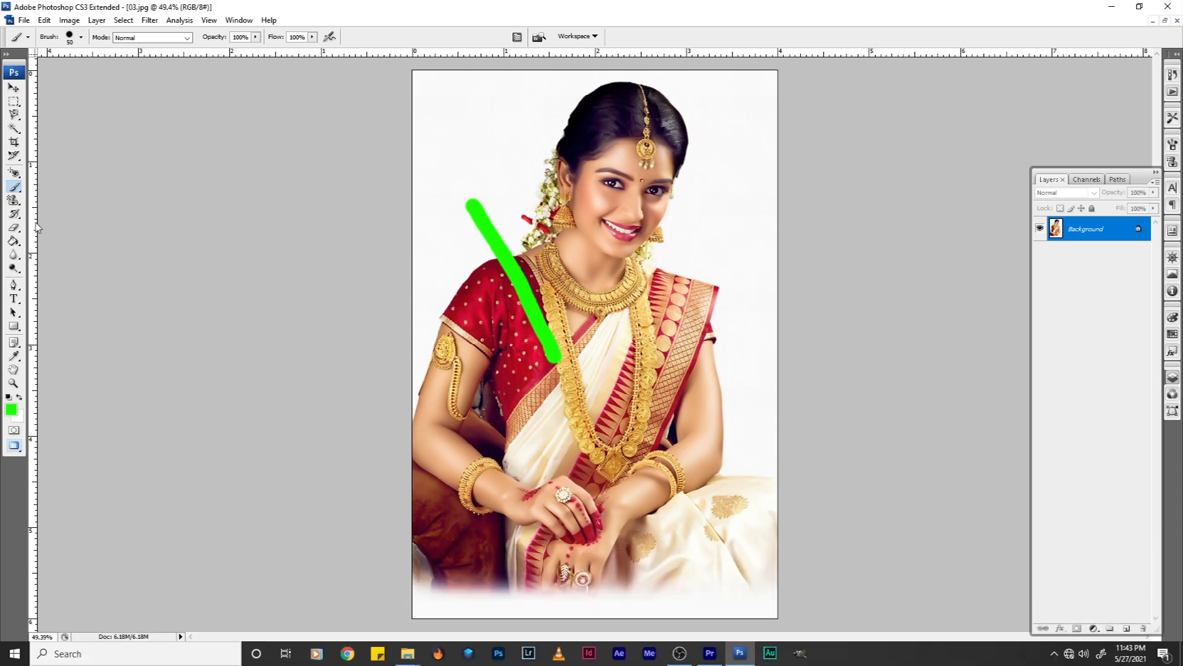
click(14, 214)
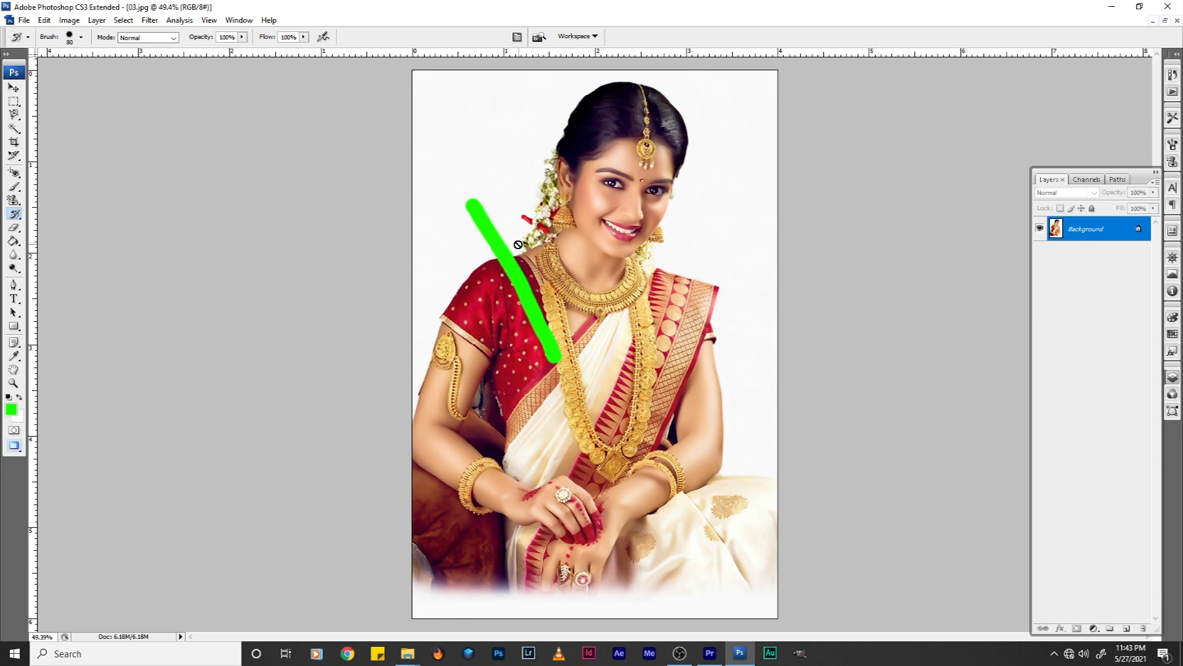
- Undo the green stroke and the crop, restoring the full photo fitted to the screen
key(ctrl+z)
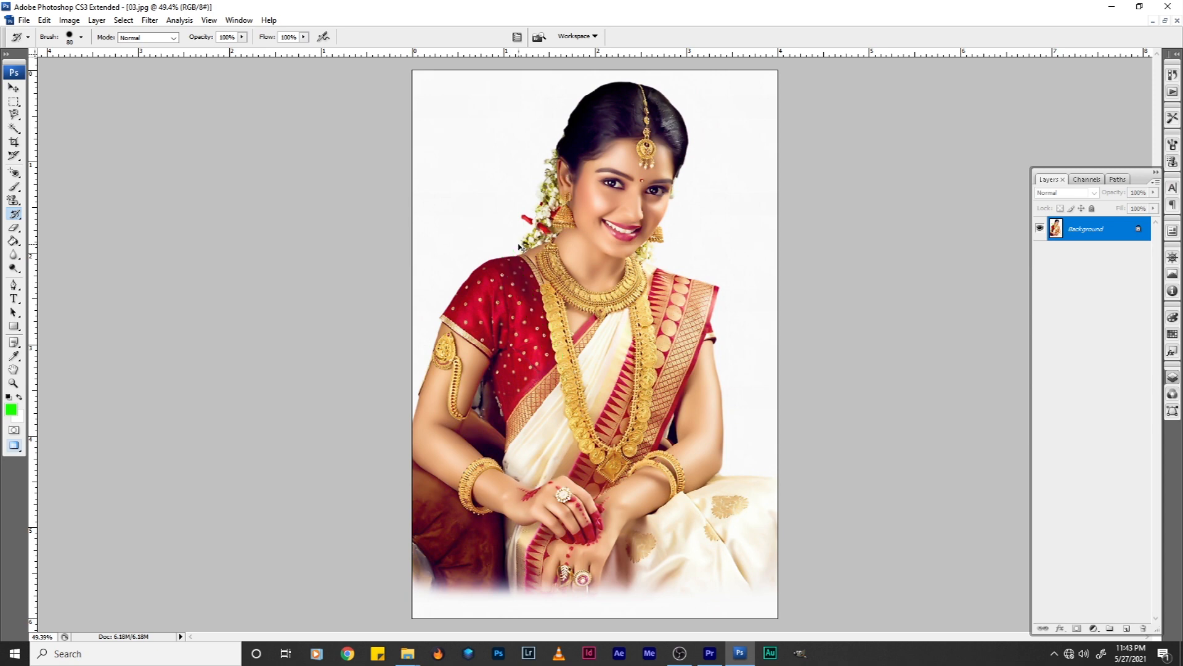
key(ctrl+z)
key(ctrl+alt+z)
key(ctrl+alt+z)
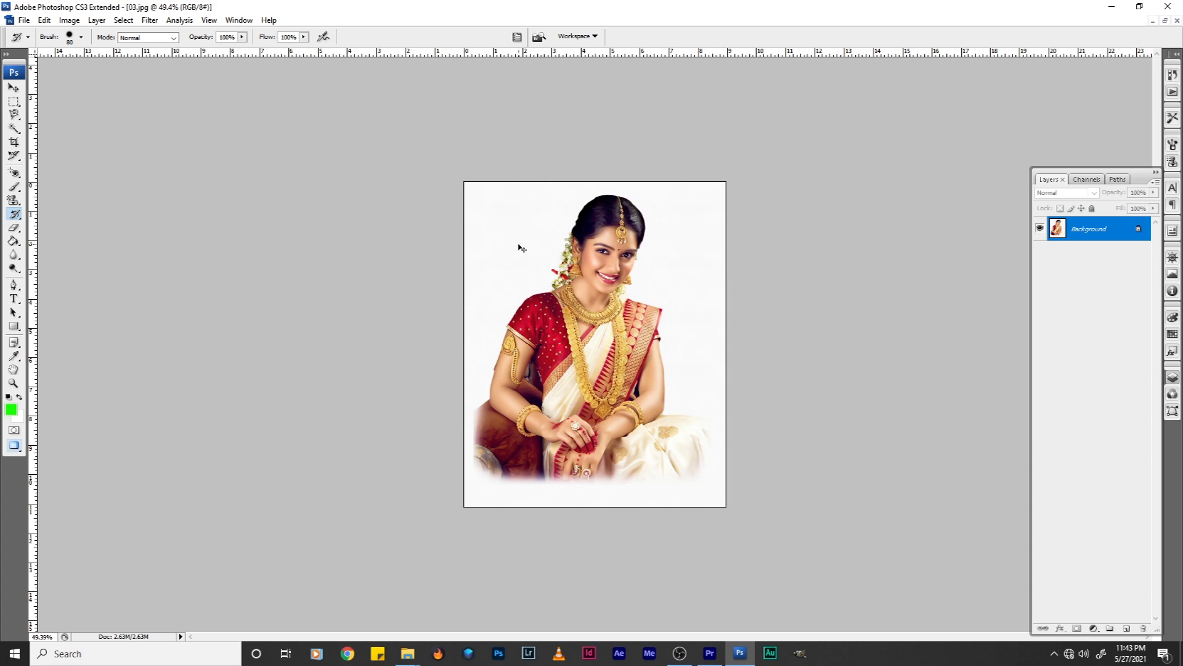
key(ctrl+0)
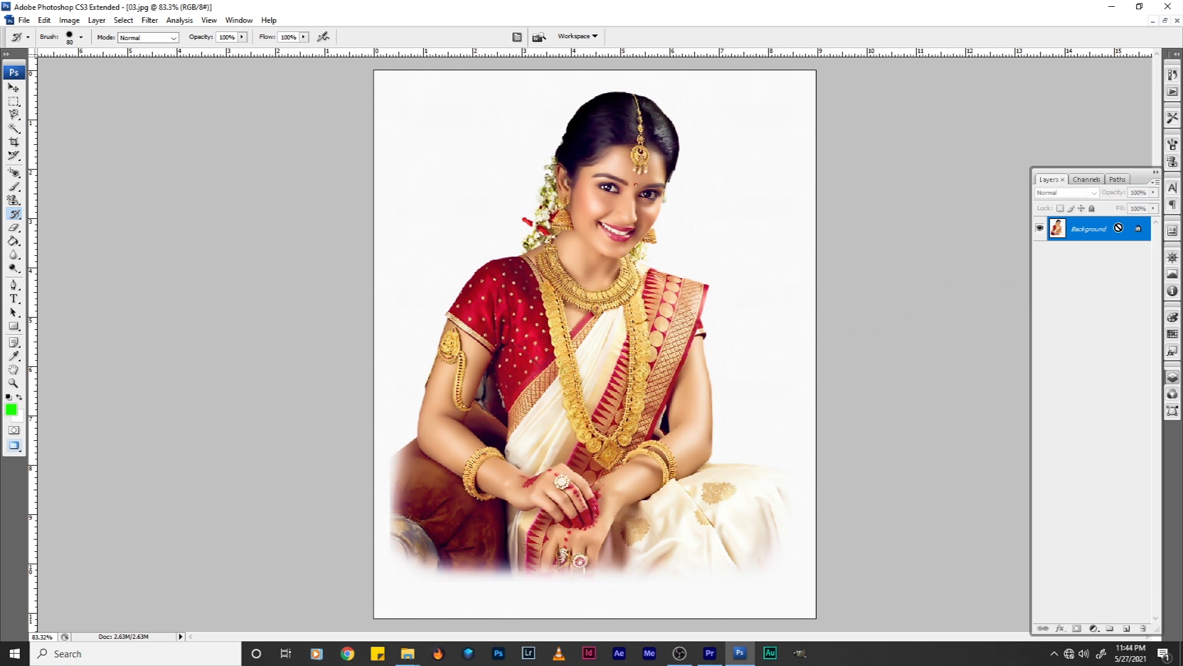
- Duplicate the Background layer and add a new empty layer above the copy
key(ctrl+j)
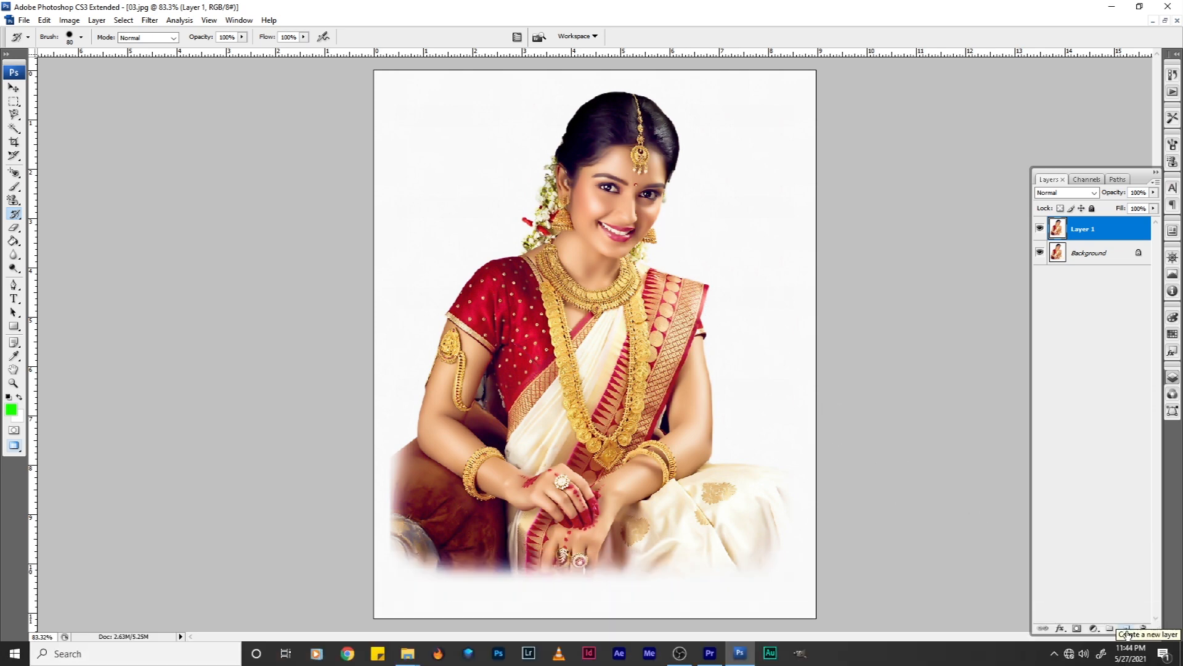
click(1128, 628)
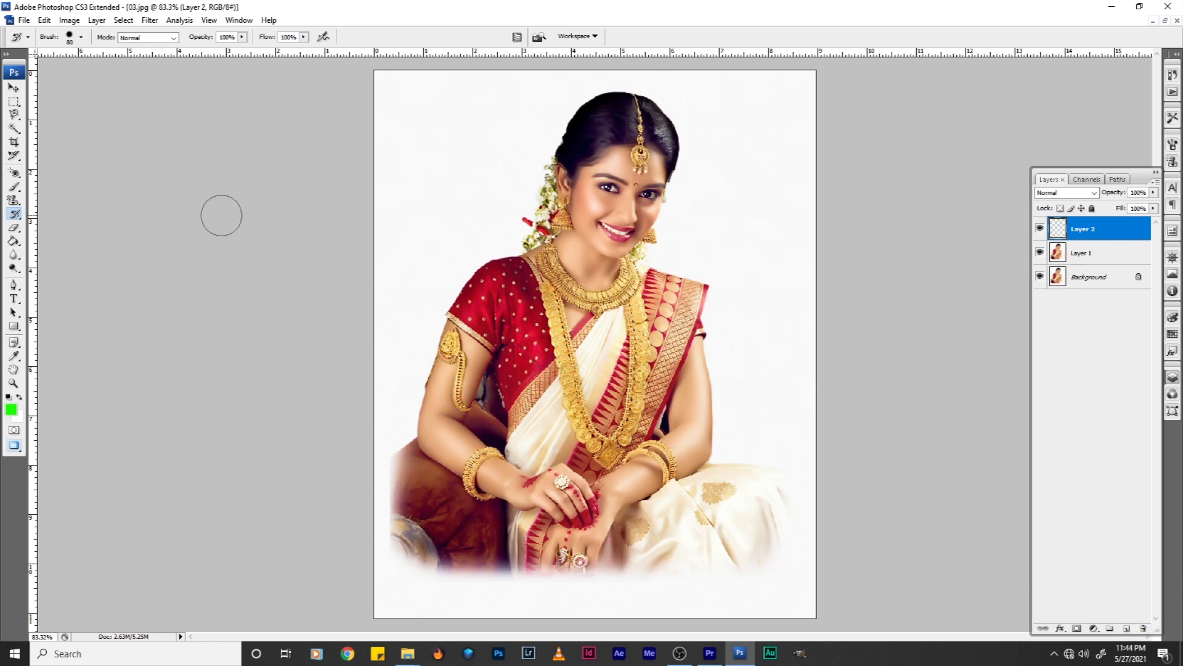
click(13, 88)
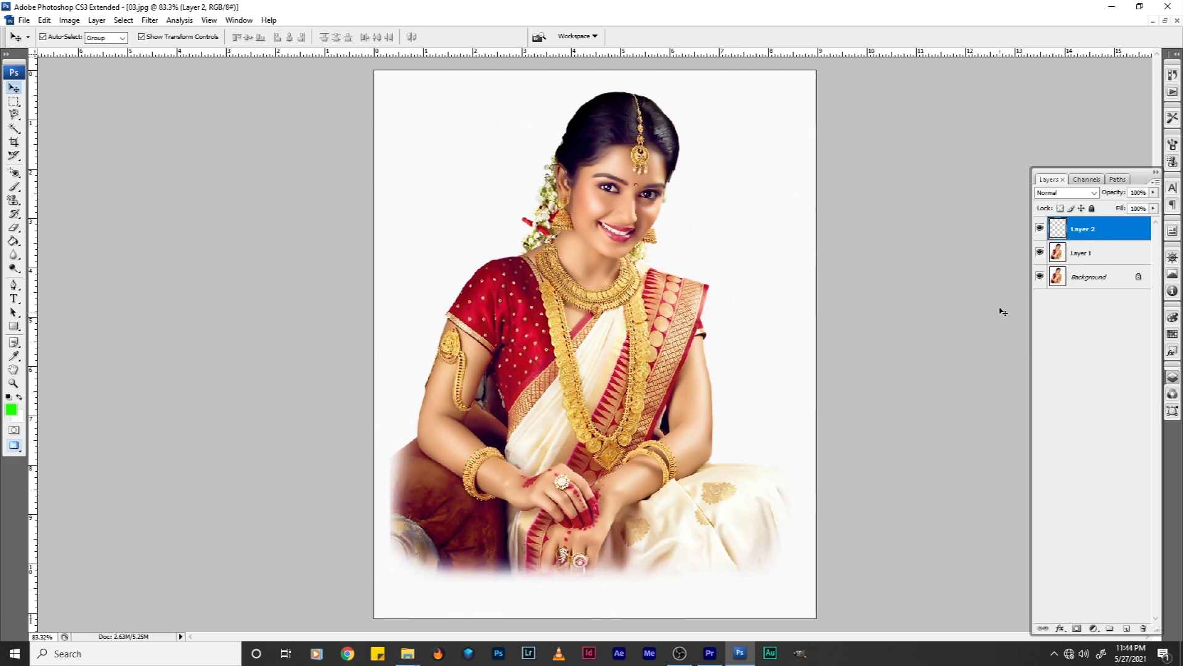
- Colorize Layer 1 with Hue/Saturation, using hue 47, saturation 5 and lightness -8, for a near black-and-white look
click(1071, 261)
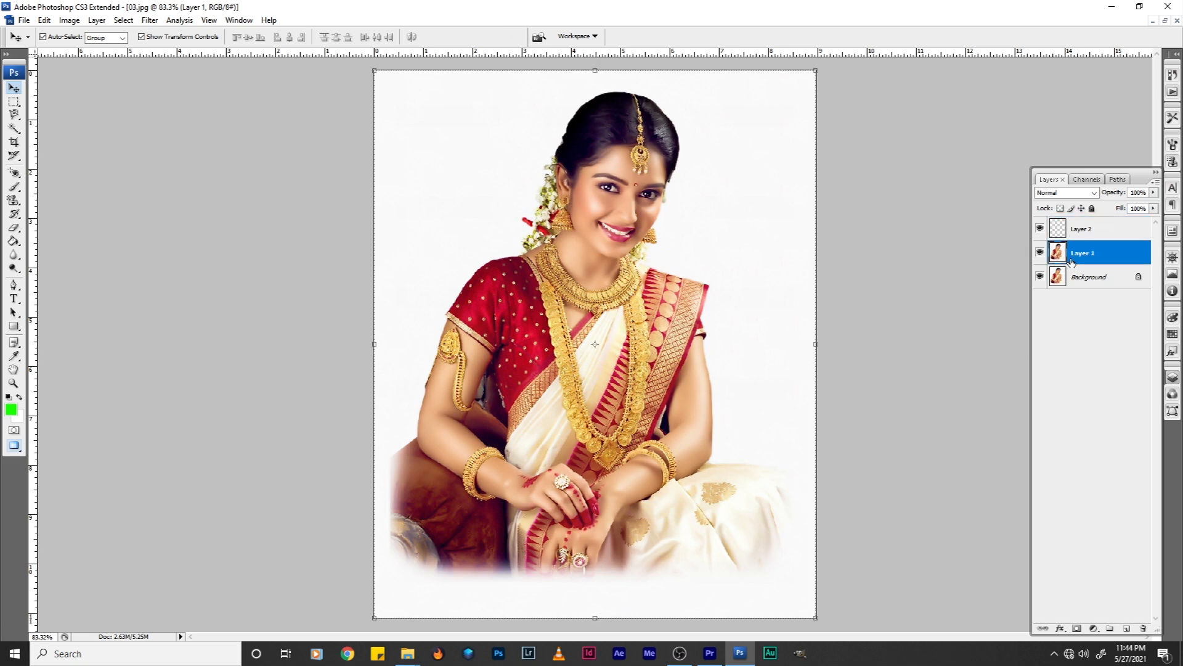
key(ctrl+u)
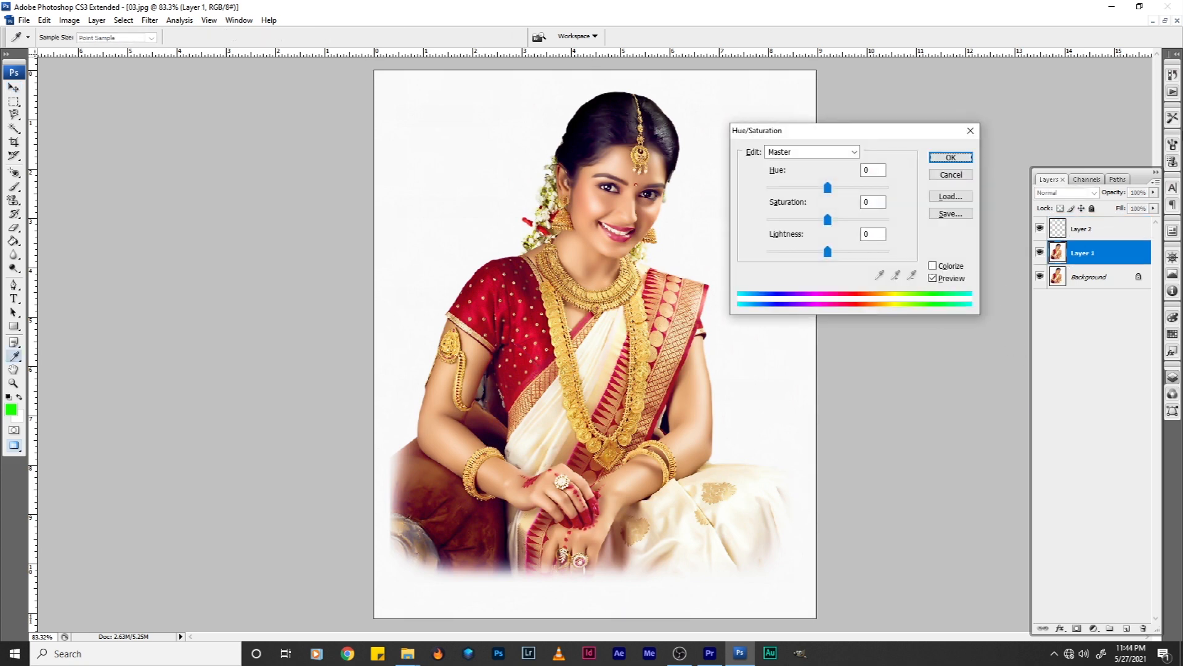
click(948, 267)
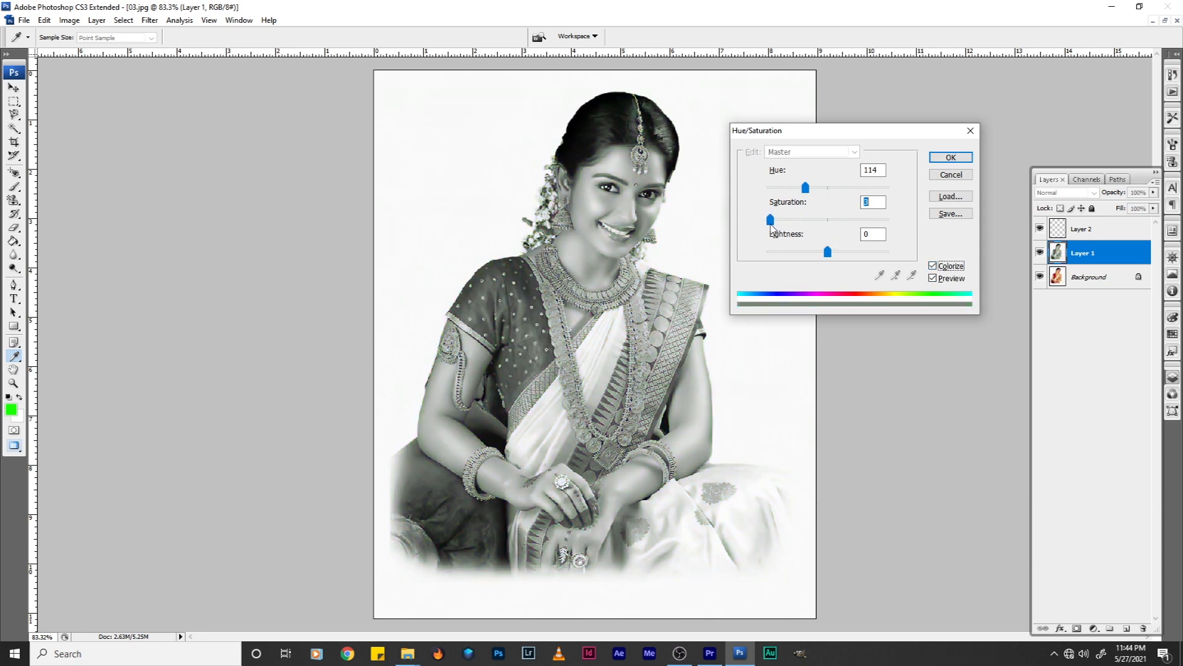
click(784, 188)
mouse_move(772, 192)
mouse_down()
mouse_move(873, 191)
mouse_move(793, 201)
mouse_up()
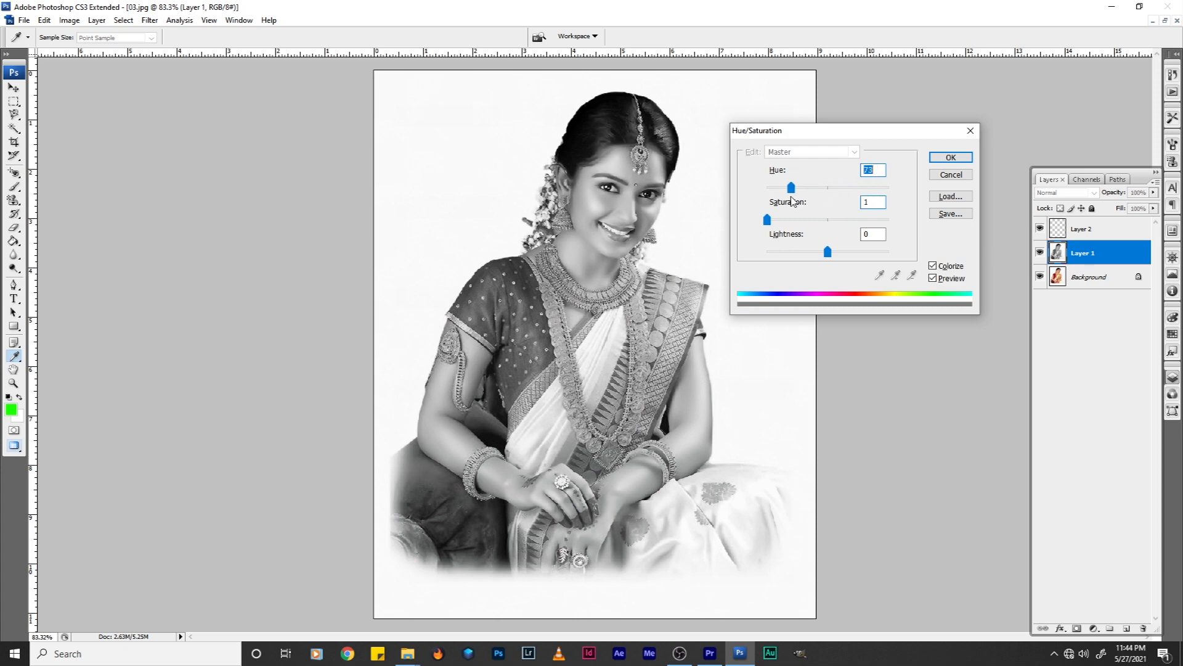
drag(766, 221, 795, 222)
drag(830, 256, 827, 256)
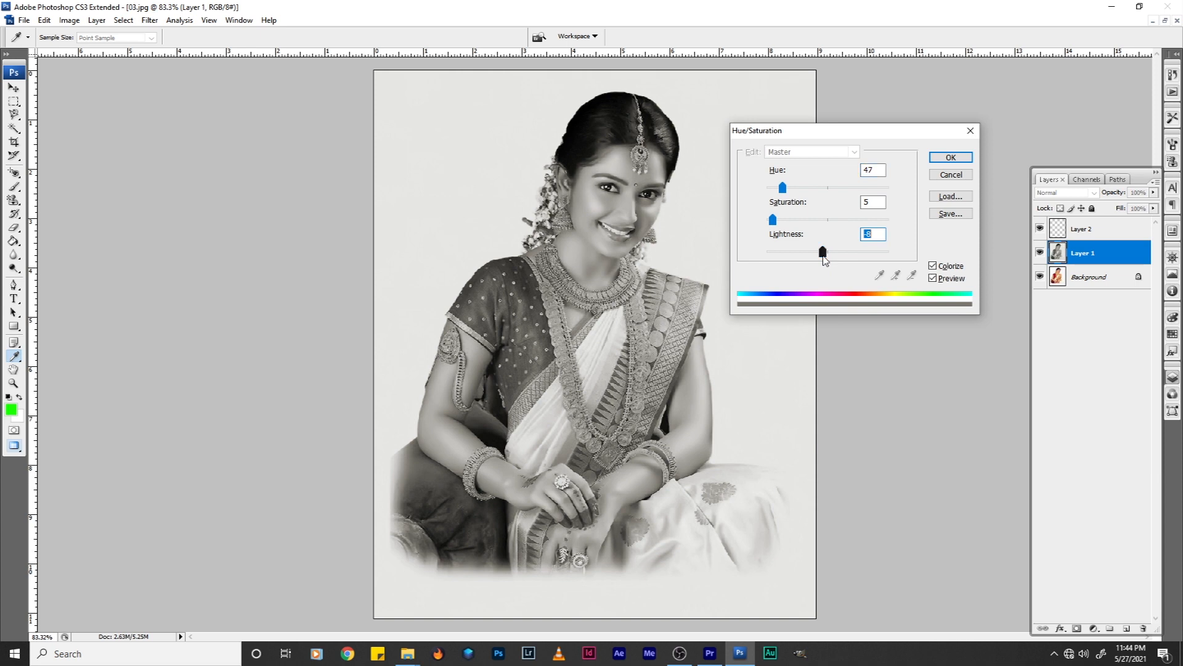
click(955, 159)
key(v)
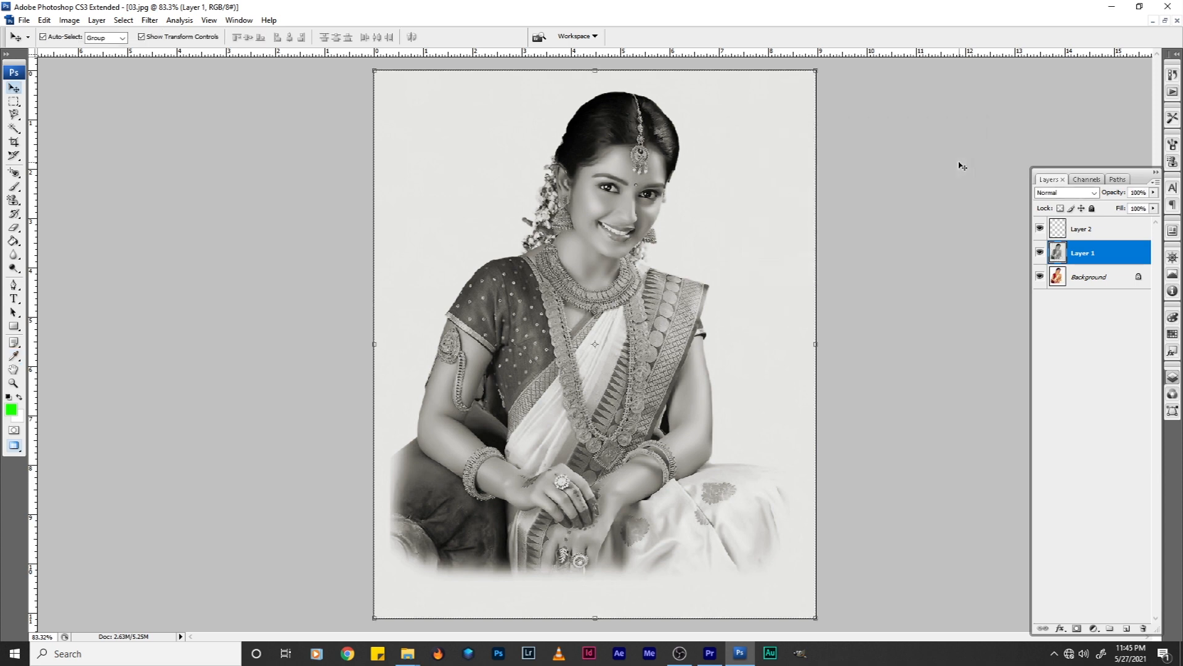
- Make Layer 2 active and switch to the History Brush for painting over the forehead ornament
click(1079, 228)
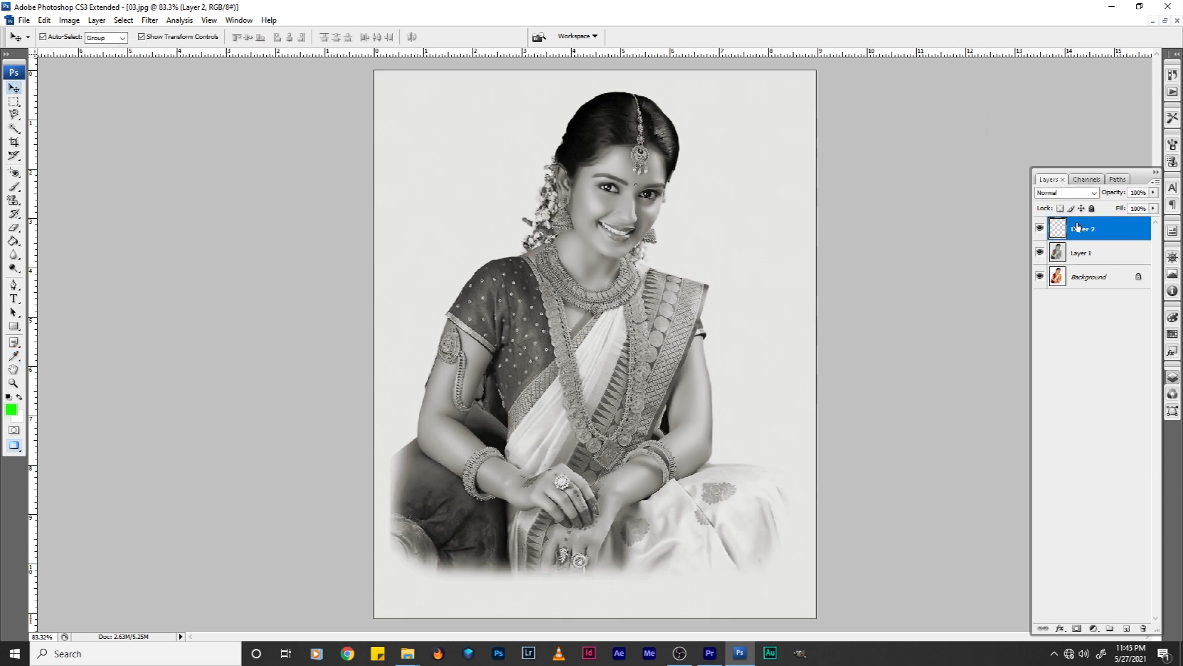
key(ctrl+plus)
key(ctrl+plus)
key(ctrl+plus)
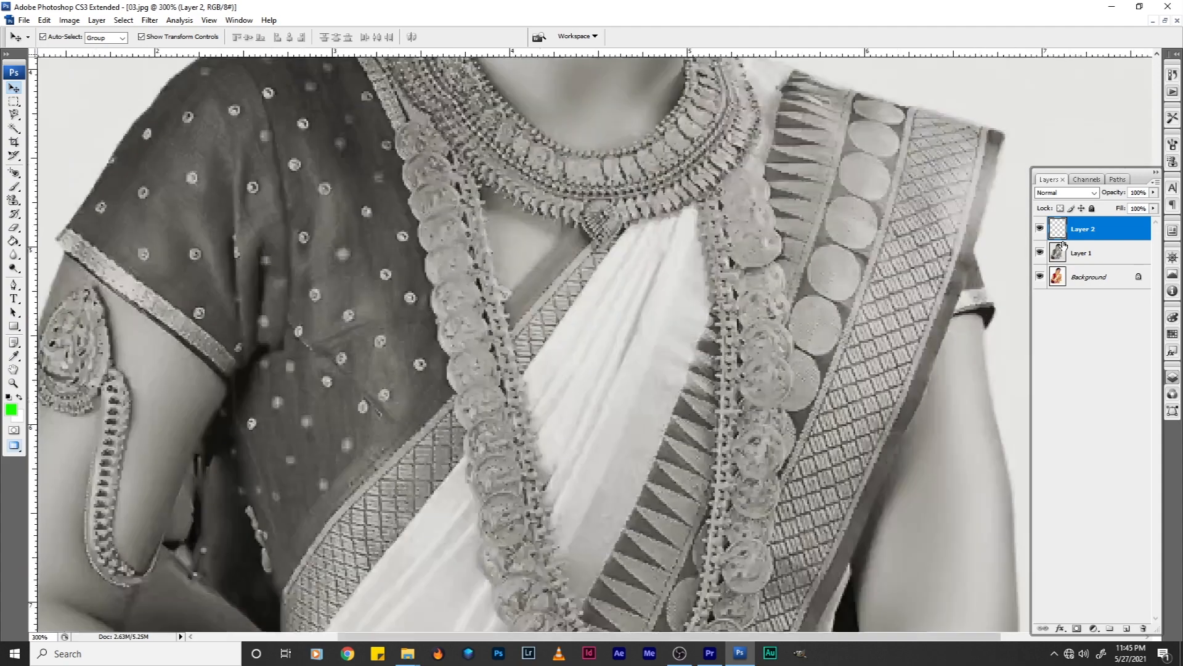
drag(808, 170, 855, 467)
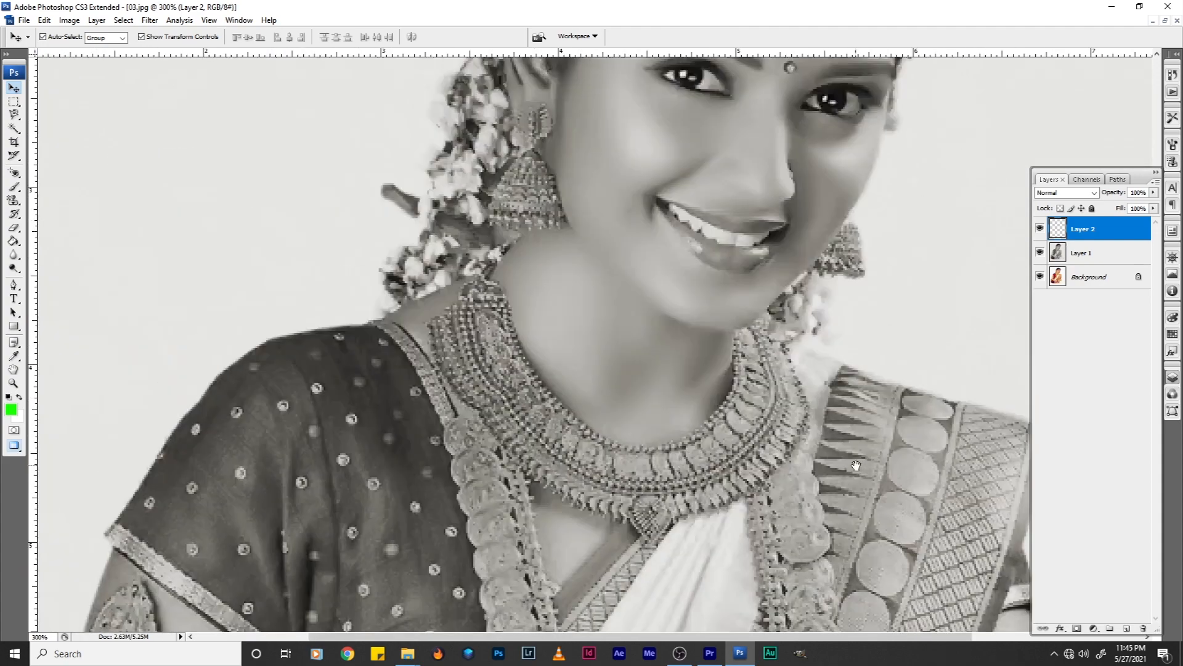
drag(755, 252, 733, 368)
key(ctrl+plus)
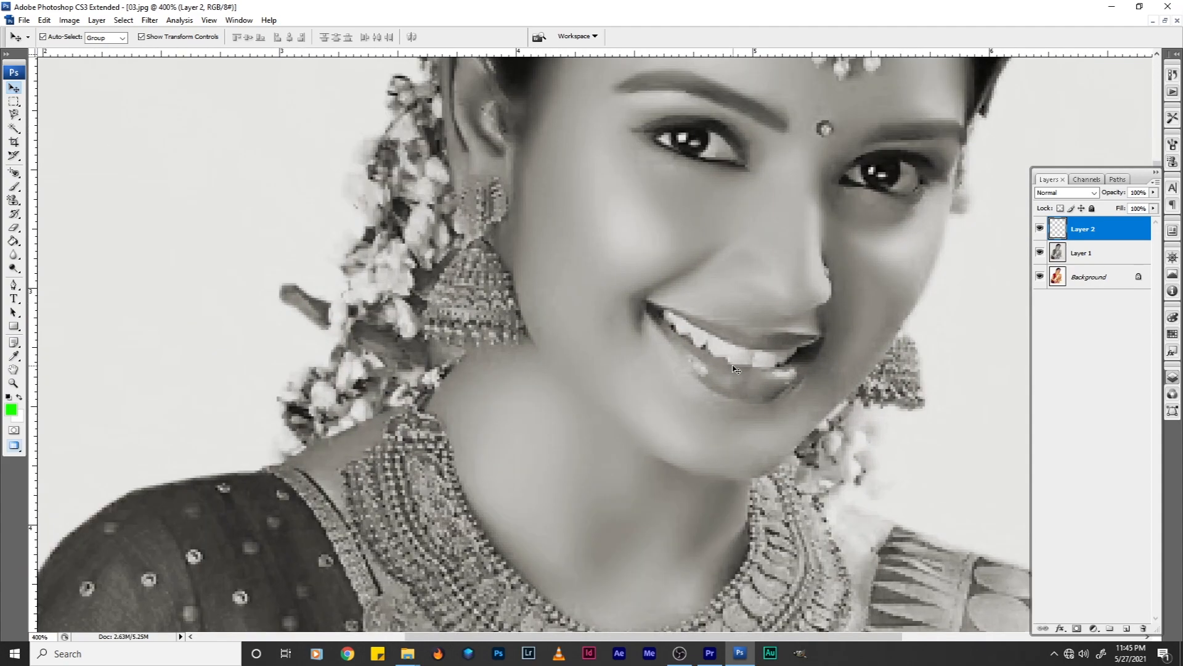
scroll(733, 368, up, 5)
scroll(733, 369, up, 3)
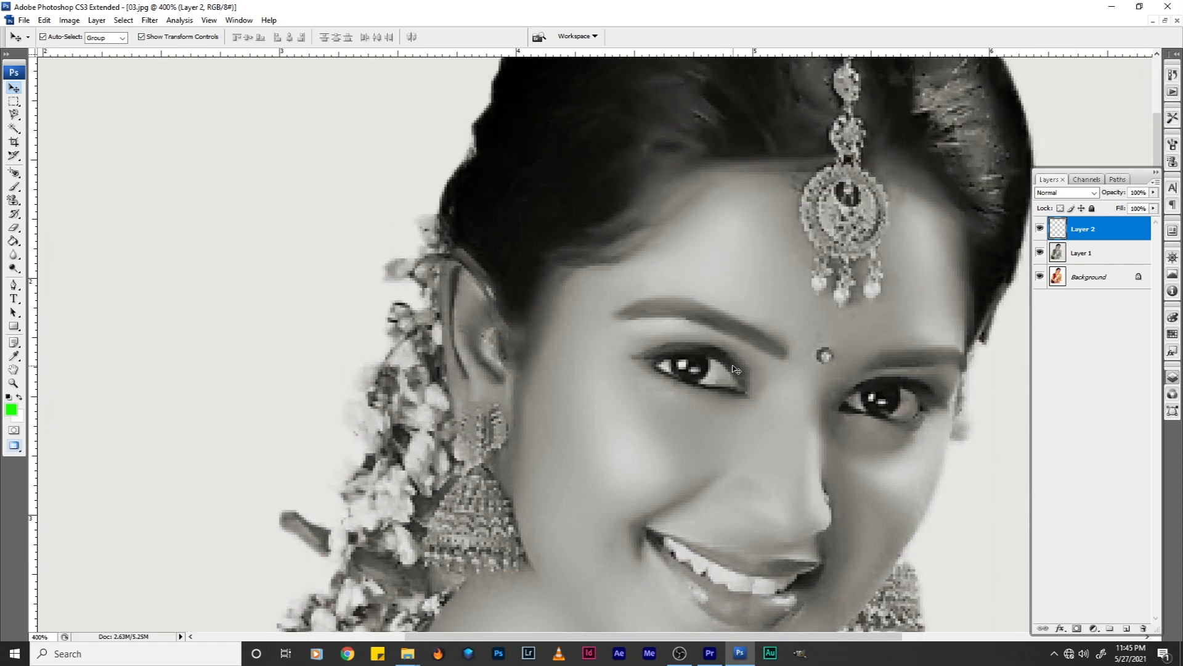
drag(832, 259, 656, 335)
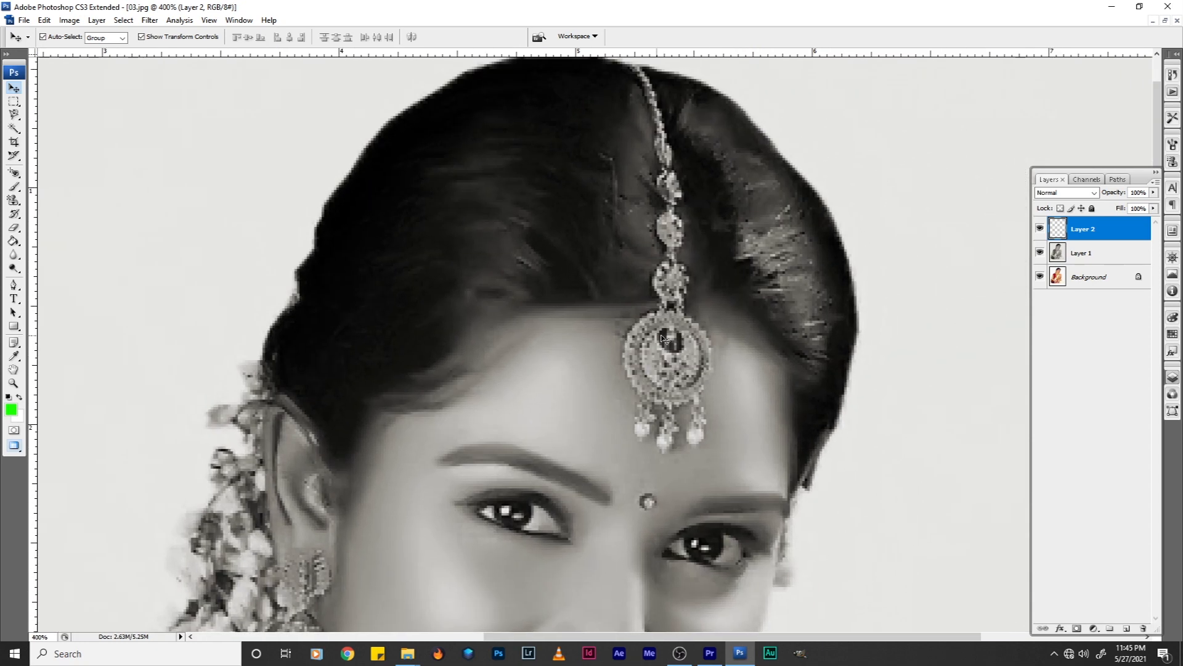
scroll(757, 374, up, 1)
drag(734, 243, 635, 252)
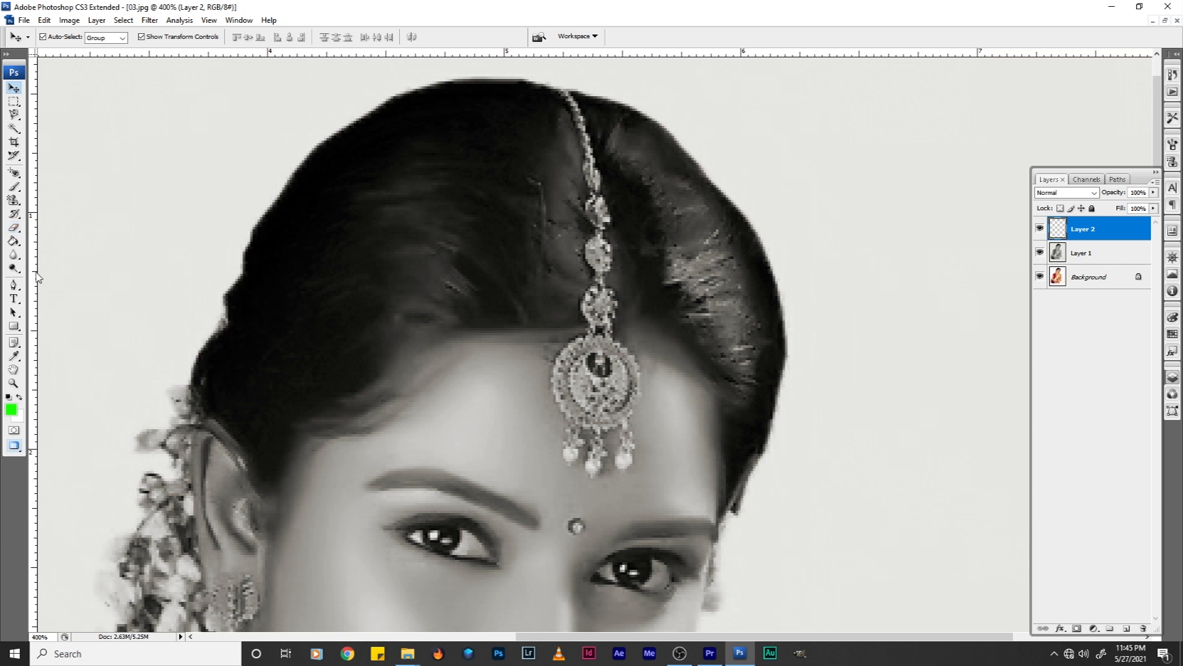
click(13, 213)
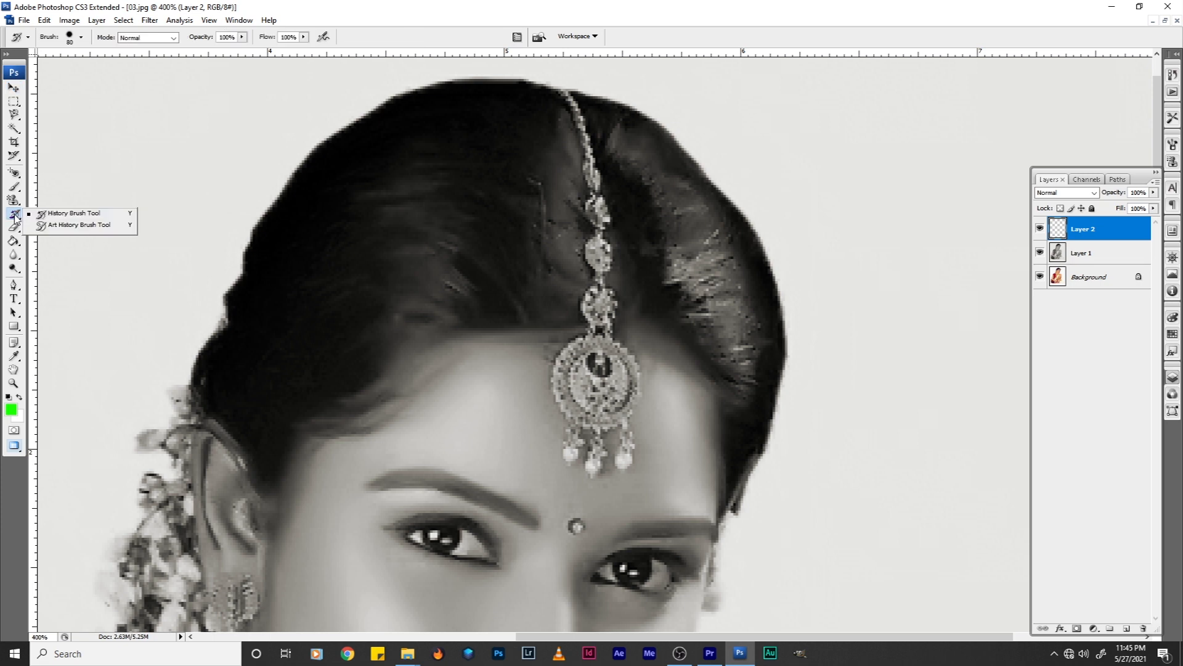
click(41, 215)
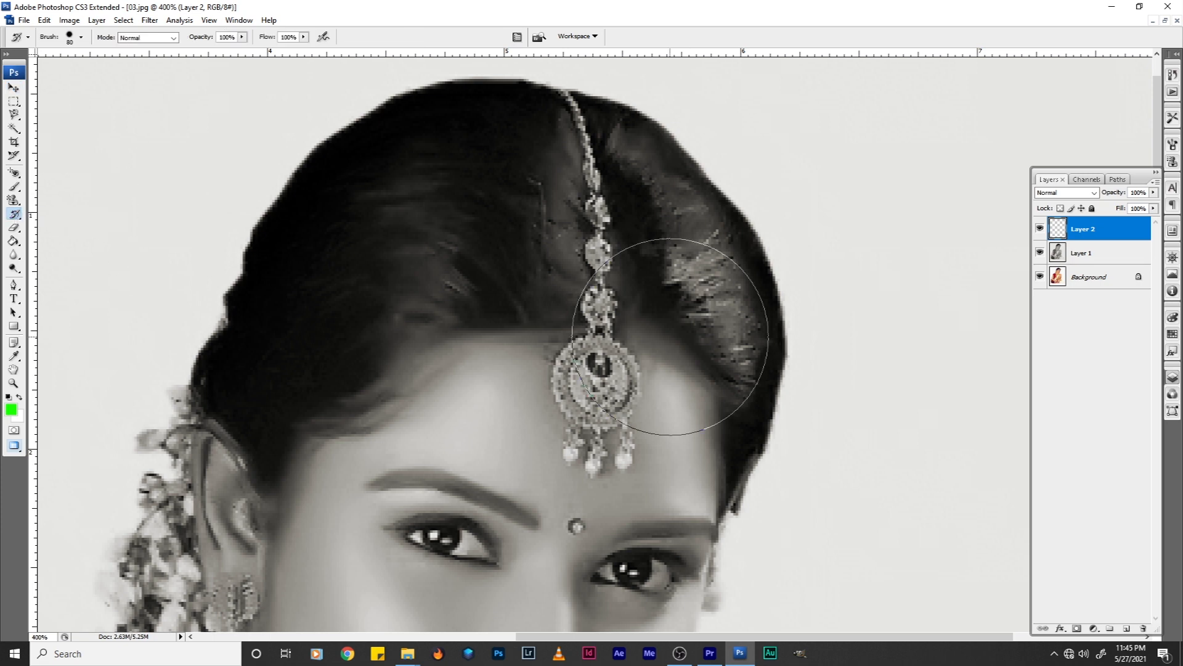
- Shrink the History Brush and restore the original gold colour of the forehead pendant and the links just above it
key(bracketleft)
key(bracketleft)
key(bracketleft)
key(bracketleft)
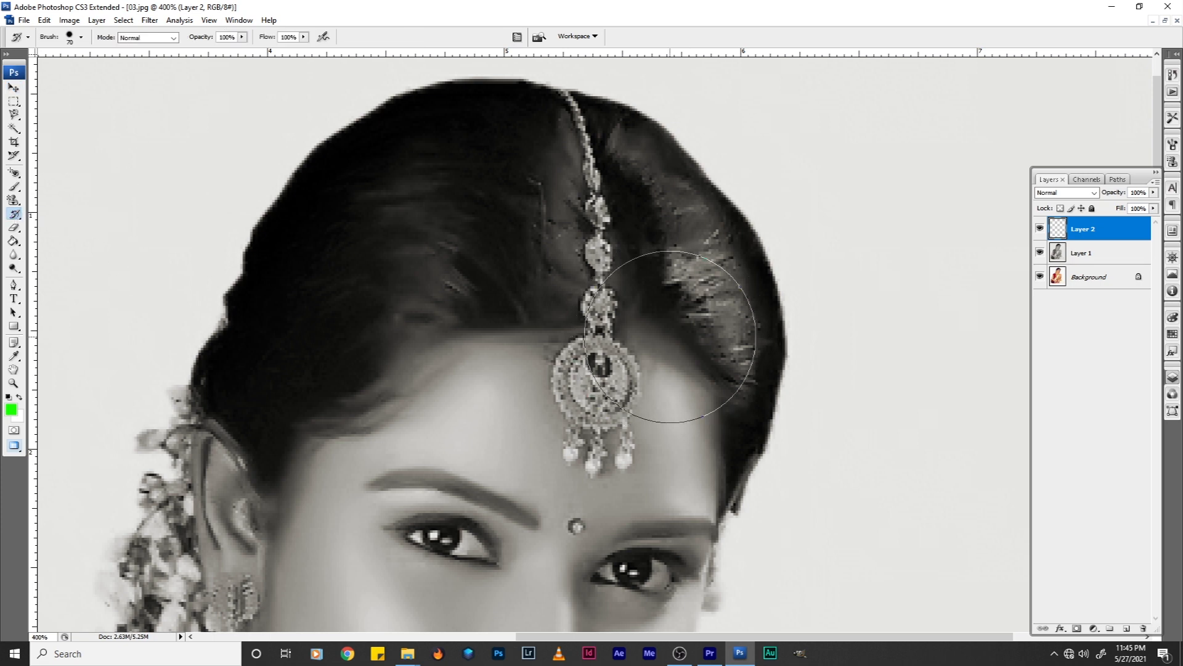
key(bracketleft)
key(bracketleft)
key(bracketleft)
key(bracketleft)
key(bracketleft)
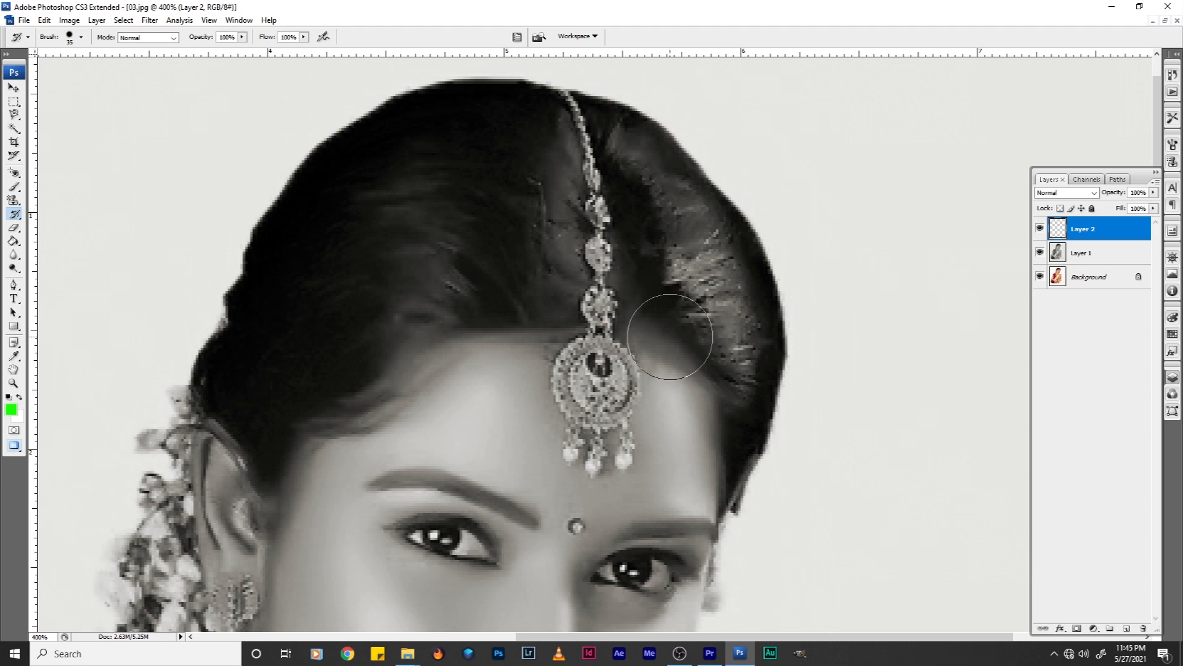
key(bracketleft)
mouse_move(586, 354)
mouse_down()
mouse_move(580, 399)
mouse_move(608, 371)
mouse_move(579, 401)
mouse_move(623, 399)
mouse_move(601, 355)
mouse_move(619, 370)
mouse_move(609, 405)
mouse_move(585, 409)
mouse_move(570, 381)
mouse_move(601, 327)
mouse_move(591, 246)
mouse_up()
- Reduce the brush size to 5 and restore the gold colour of the ornament's chain up along the hair parting
key(bracketleft)
key(bracketleft)
key(bracketleft)
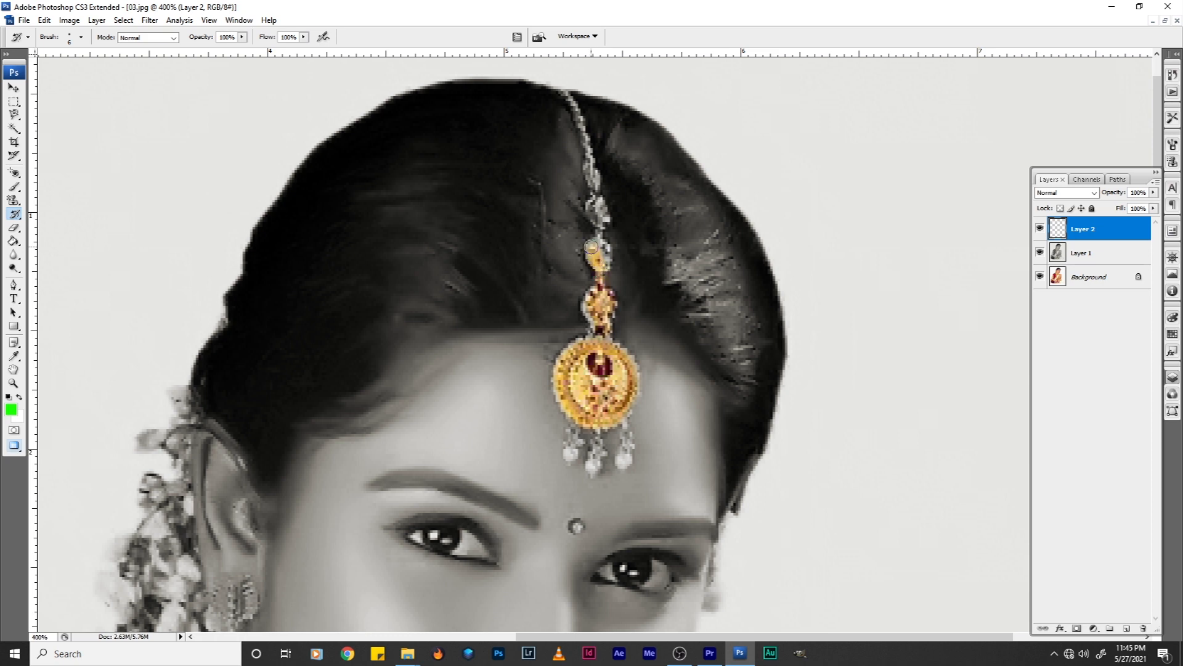
scroll(603, 263, up, 2)
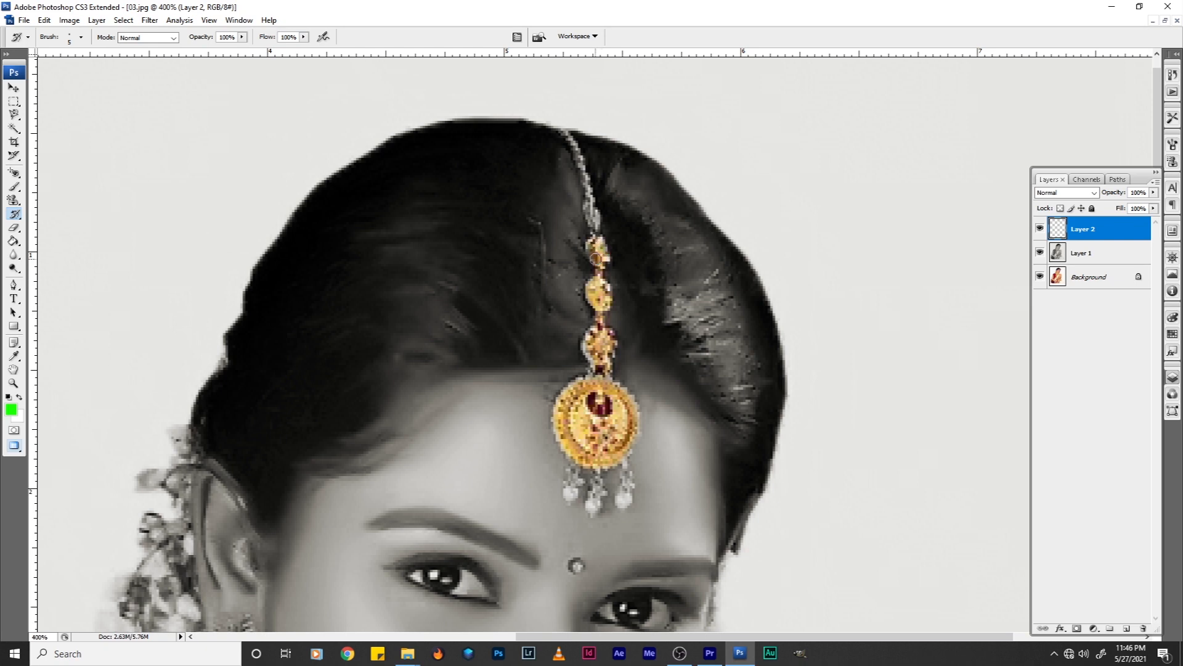
scroll(596, 258, up, 2)
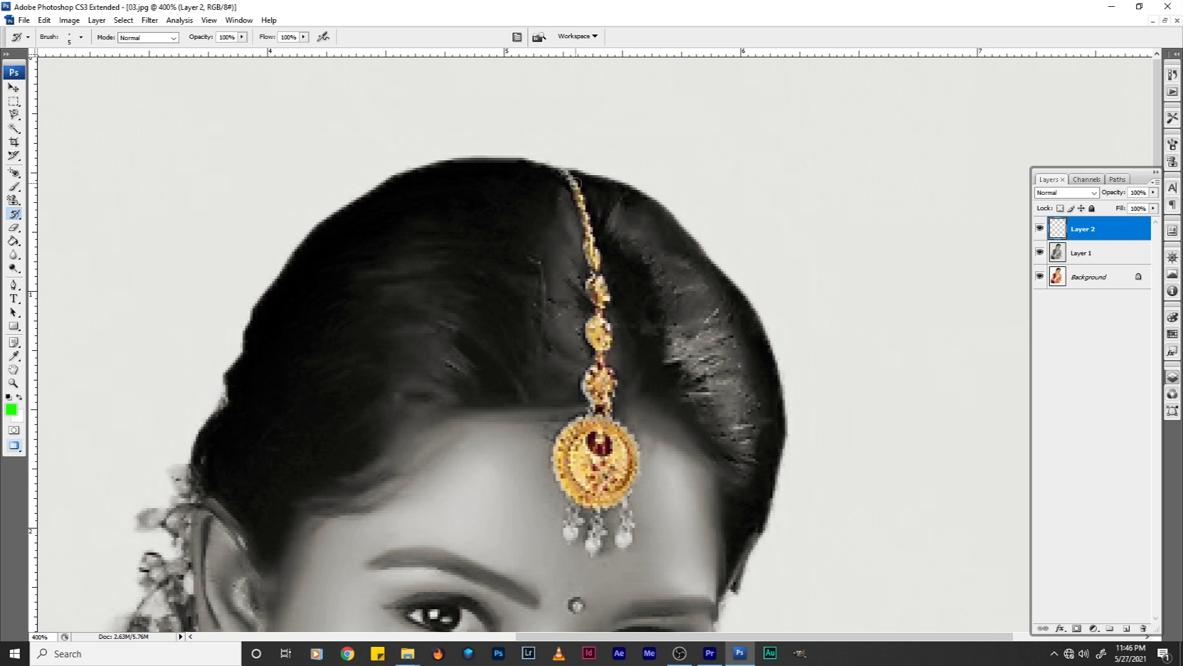
scroll(591, 315, down, 3)
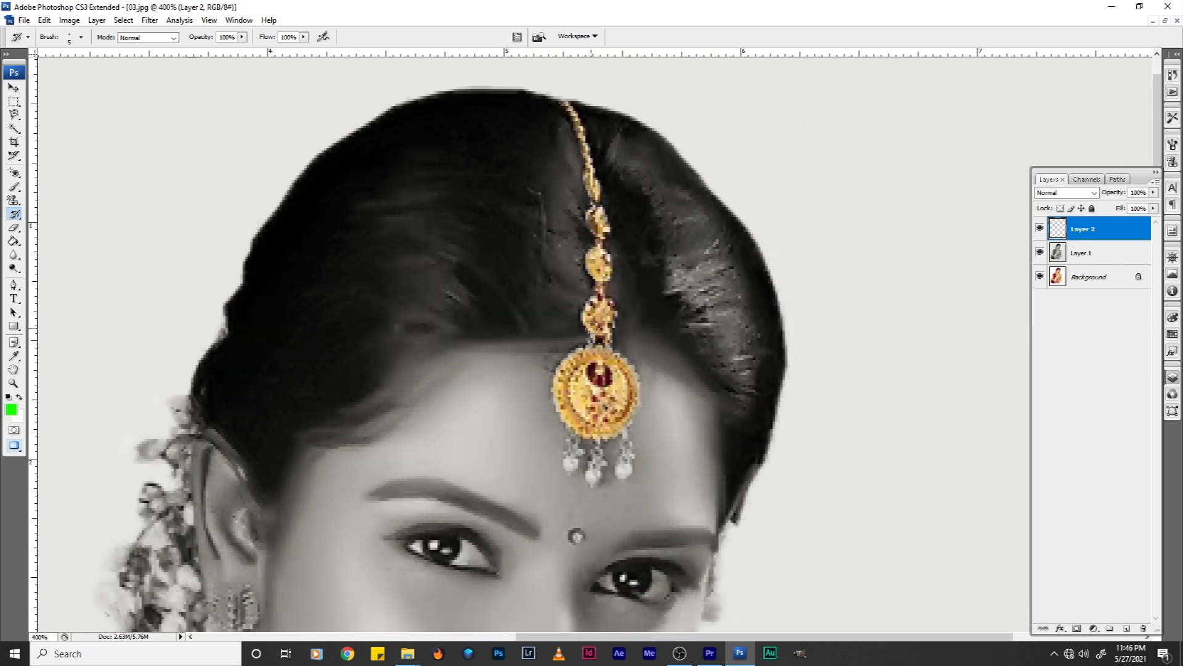
- Restore the original colour of the three hanging pearls below the forehead pendant and of the bindi
scroll(589, 347, down, 3)
mouse_move(592, 398)
mouse_down()
mouse_move(598, 366)
mouse_move(567, 389)
mouse_move(577, 356)
mouse_up()
drag(624, 393, 626, 355)
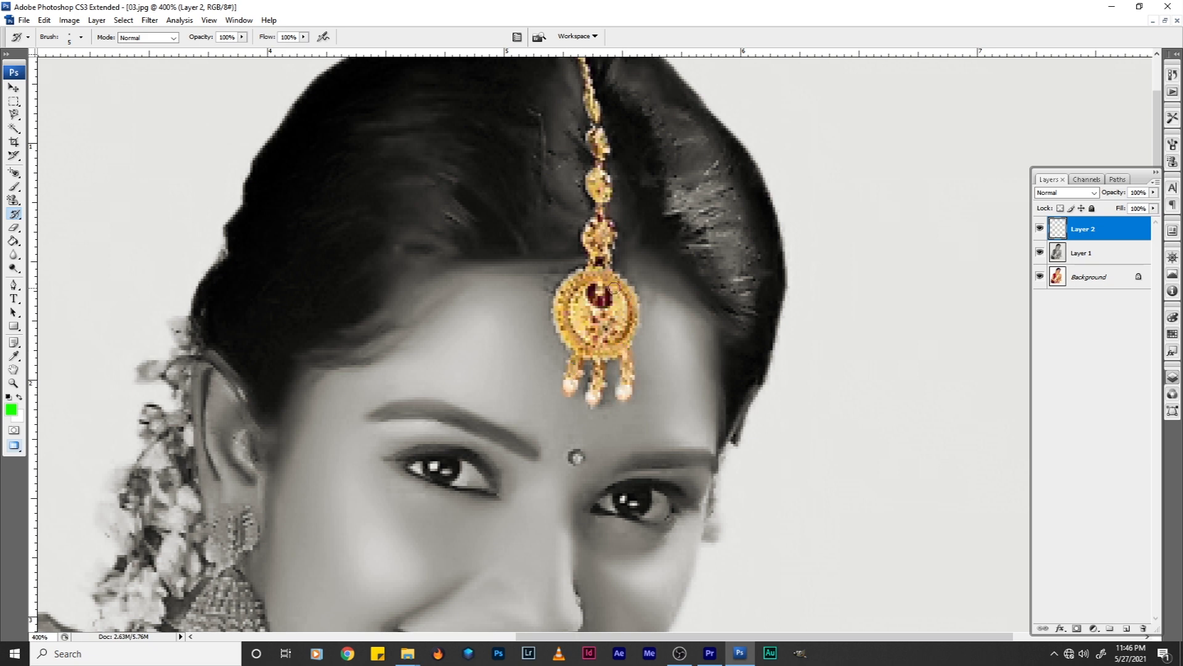
scroll(614, 287, down, 3)
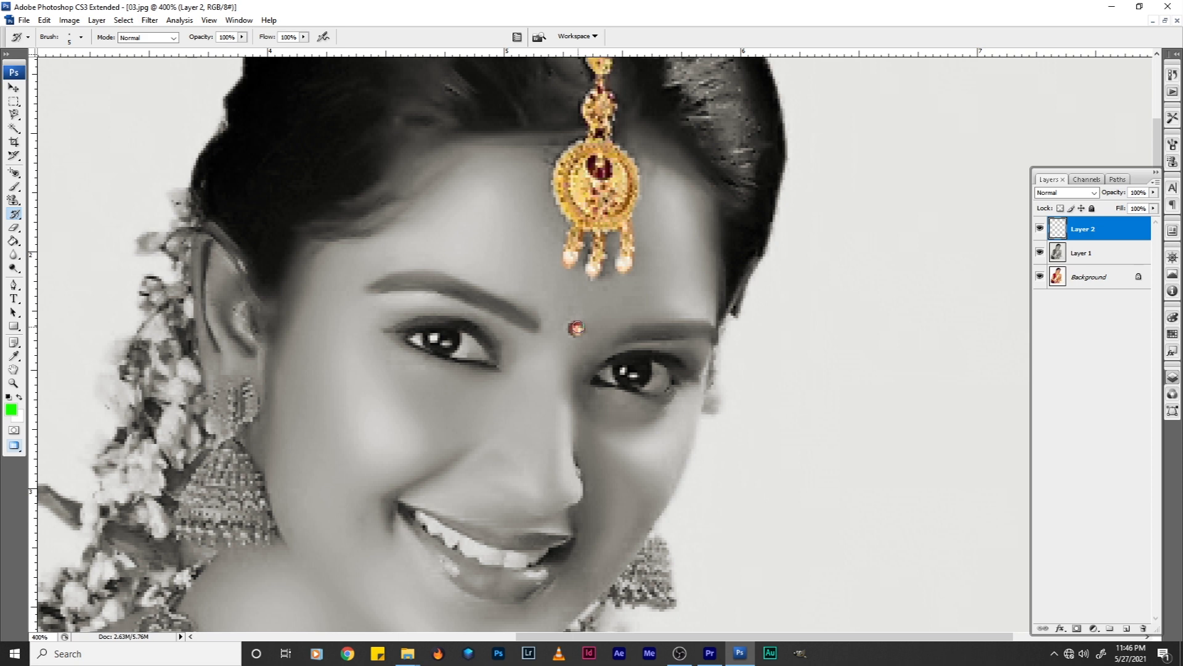
- Enlarge the brush to 10, restore the gold colour of the partly hidden earring, and erase the colour spilled on the cheek
scroll(638, 404, down, 3)
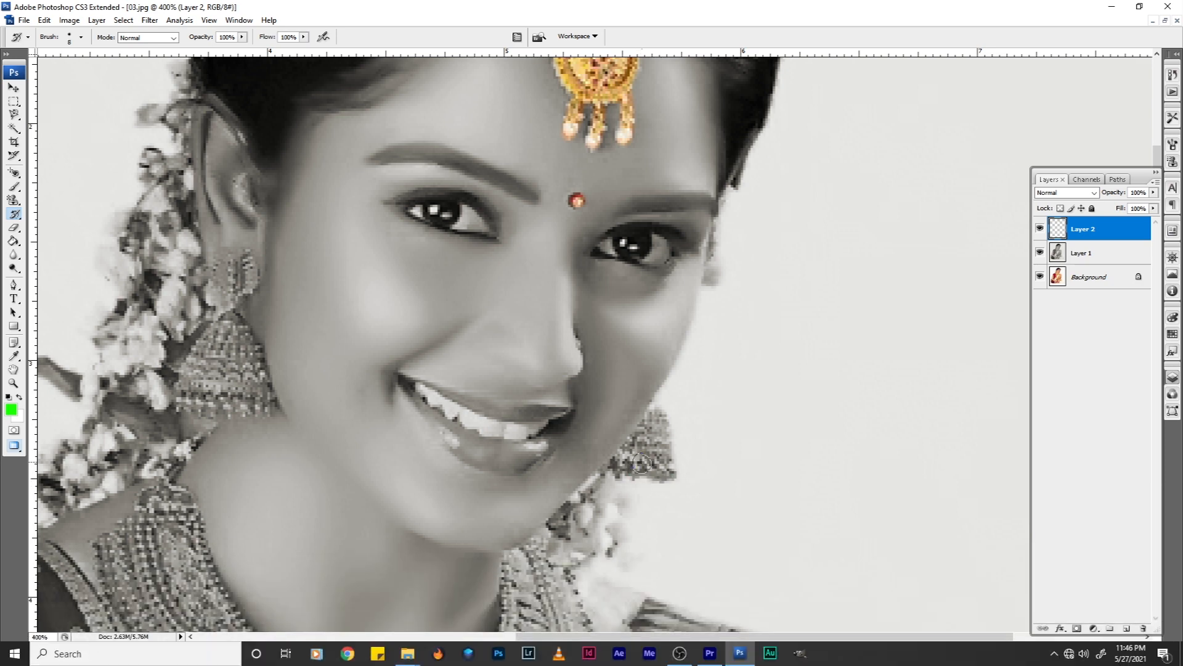
scroll(640, 464, down, 2)
key(bracketright)
key(bracketright)
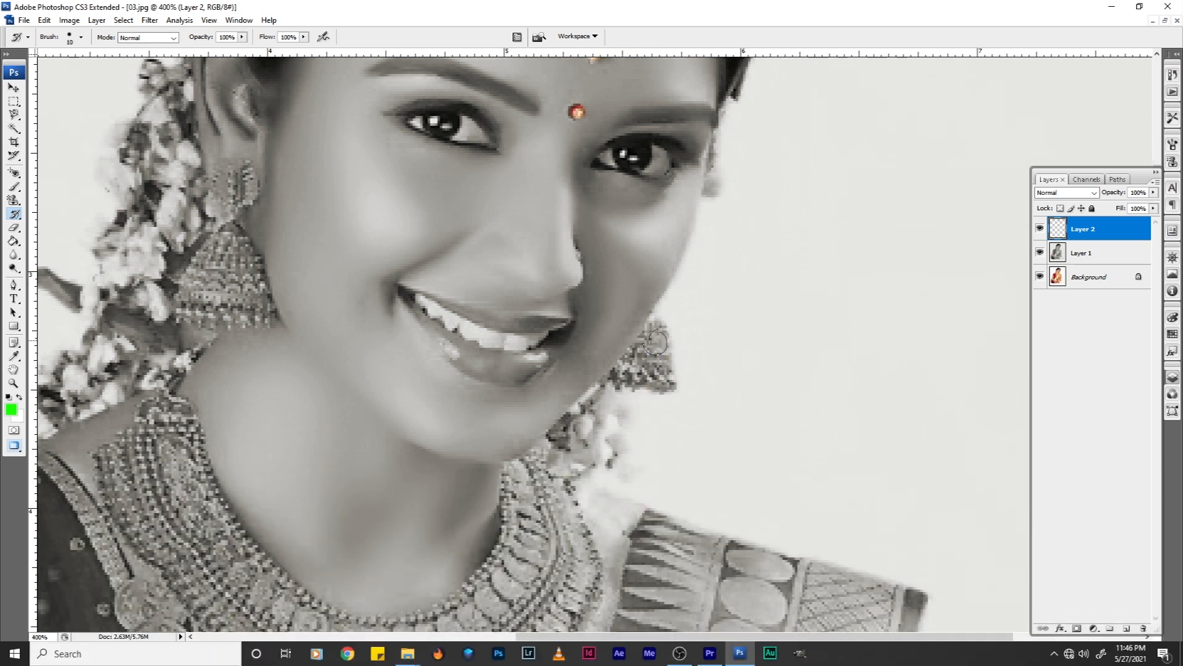
mouse_move(654, 335)
mouse_down()
mouse_move(641, 357)
mouse_move(653, 329)
mouse_move(661, 369)
mouse_move(616, 373)
mouse_move(641, 330)
mouse_move(622, 363)
mouse_move(660, 377)
mouse_up()
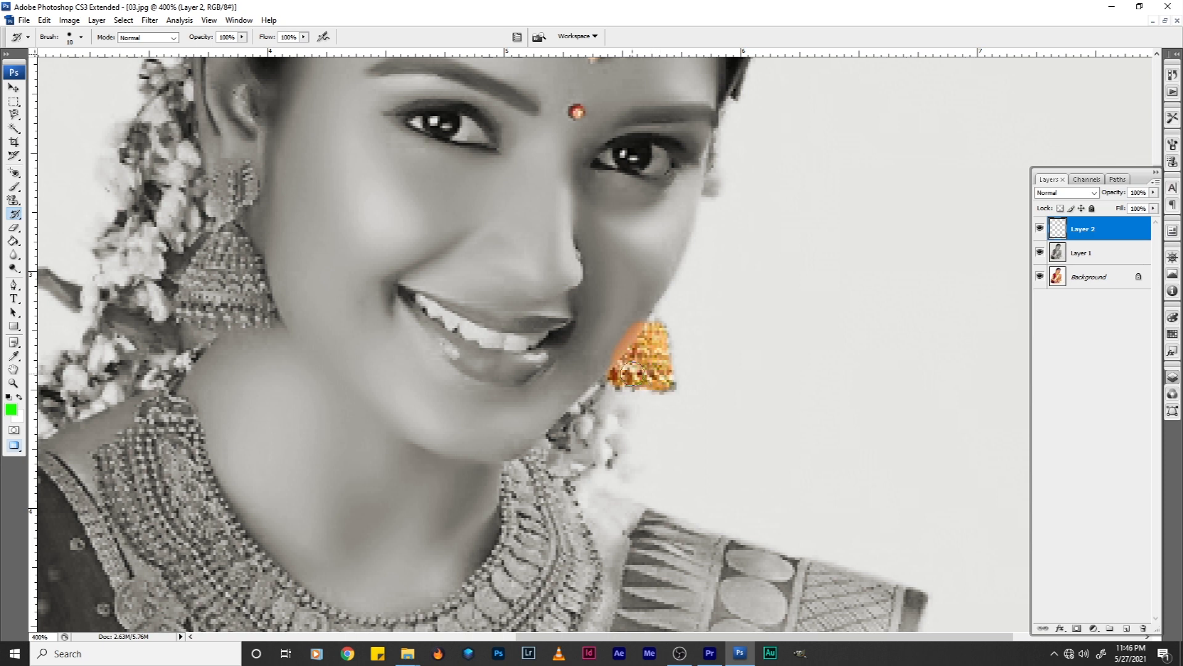
mouse_move(611, 373)
mouse_down()
mouse_move(649, 348)
mouse_move(649, 323)
mouse_move(658, 363)
mouse_up()
click(15, 228)
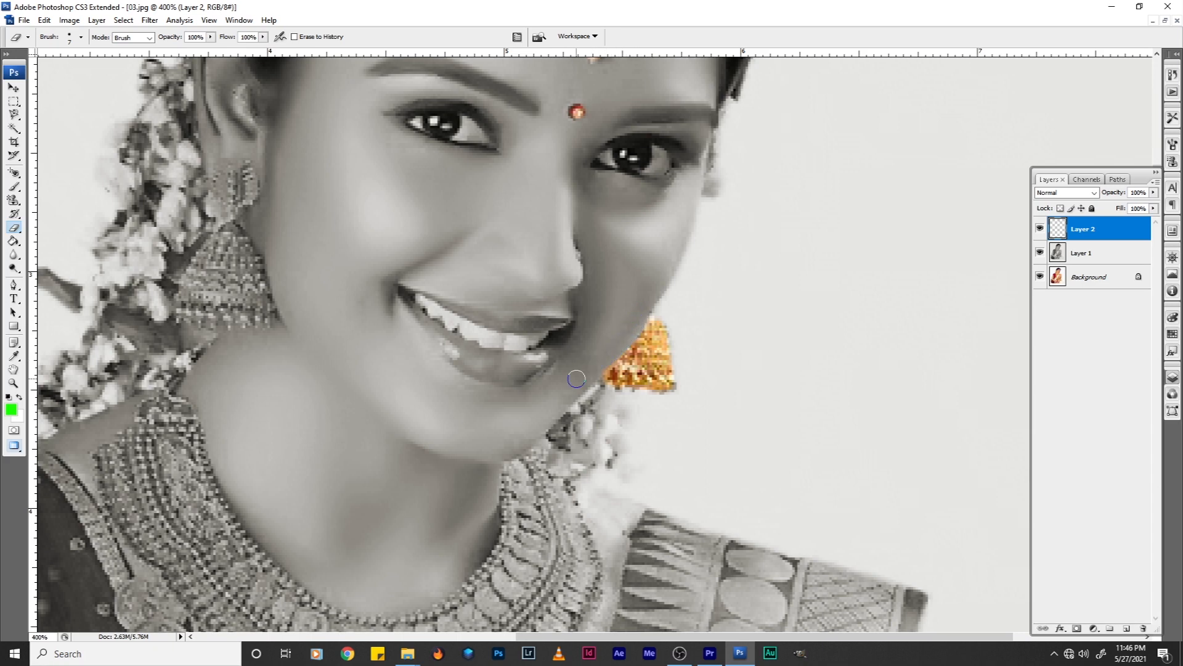
- Return to the History Brush and restore the gold colour of the ear stud and bell-shaped earring near the flowers
click(13, 214)
scroll(513, 222, down, 4)
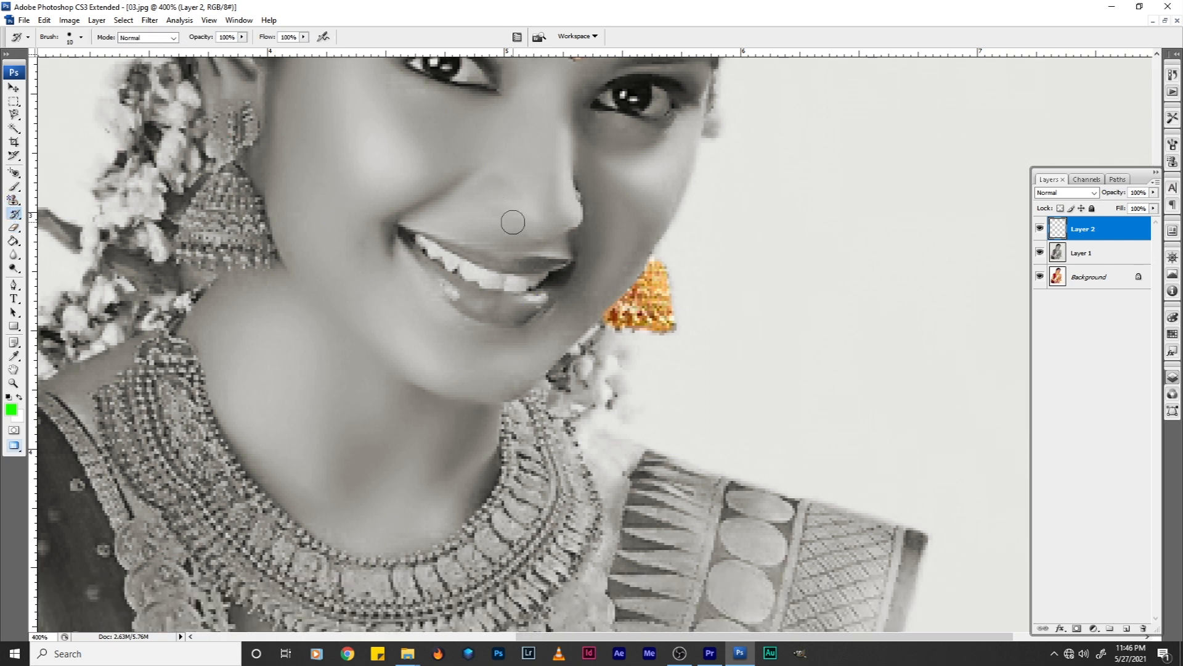
drag(729, 139, 853, 294)
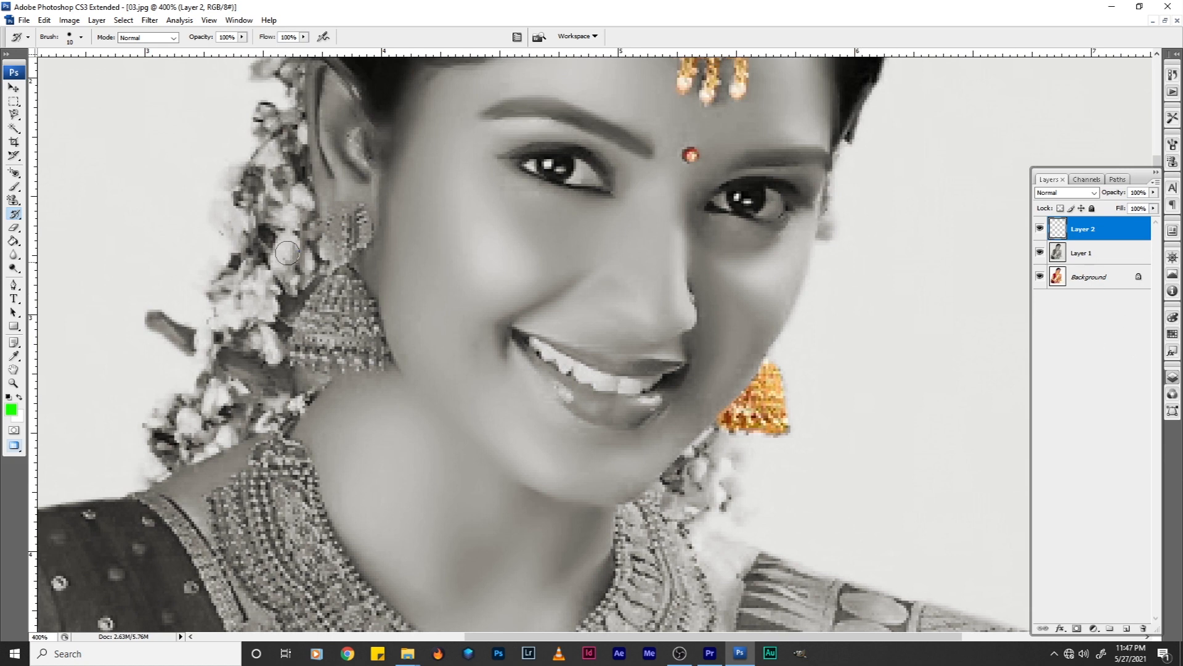
mouse_move(355, 220)
mouse_down()
mouse_move(356, 233)
mouse_move(343, 222)
mouse_move(354, 237)
mouse_move(346, 216)
mouse_up()
mouse_move(343, 268)
mouse_down()
mouse_move(301, 332)
mouse_move(316, 355)
mouse_move(351, 290)
mouse_move(368, 351)
mouse_move(338, 326)
mouse_move(359, 348)
mouse_move(330, 350)
mouse_up()
- Paint with the History Brush over the whole collar necklace to restore its gold colour
scroll(330, 350, down, 5)
mouse_move(290, 222)
mouse_down()
mouse_move(285, 255)
mouse_move(281, 208)
mouse_move(259, 244)
mouse_move(221, 260)
mouse_move(252, 319)
mouse_move(249, 291)
mouse_move(255, 302)
mouse_move(273, 277)
mouse_move(291, 298)
mouse_move(292, 255)
mouse_move(319, 330)
mouse_move(253, 326)
mouse_move(253, 305)
mouse_move(276, 296)
mouse_move(279, 363)
mouse_move(322, 348)
mouse_move(322, 326)
mouse_move(398, 410)
mouse_move(353, 384)
mouse_move(353, 425)
mouse_move(401, 456)
mouse_move(434, 442)
mouse_move(516, 453)
mouse_move(413, 425)
mouse_move(443, 453)
mouse_move(443, 485)
mouse_move(517, 505)
mouse_move(533, 444)
mouse_move(557, 434)
mouse_move(559, 446)
mouse_move(614, 397)
mouse_move(646, 310)
mouse_move(662, 316)
mouse_move(675, 361)
mouse_move(655, 430)
mouse_move(622, 408)
mouse_move(673, 366)
mouse_move(707, 445)
mouse_move(663, 480)
mouse_move(688, 393)
mouse_move(667, 340)
mouse_move(639, 326)
mouse_move(628, 404)
mouse_move(545, 476)
mouse_up()
key(bracketright)
scroll(655, 373, up, 1)
key([)
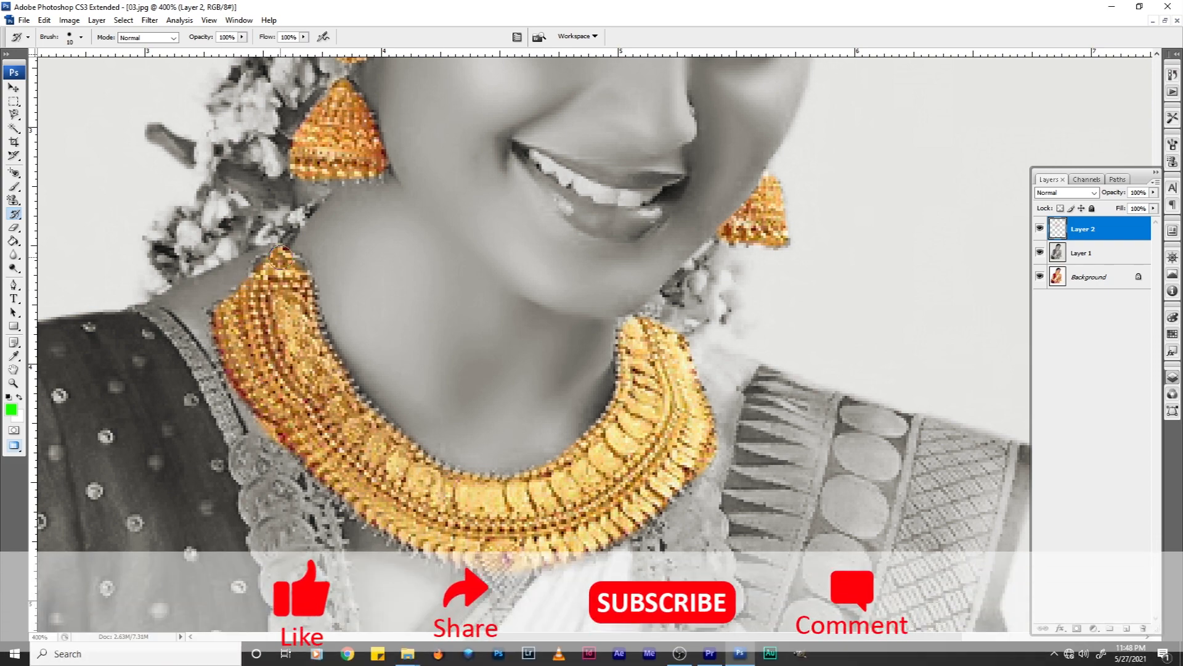
scroll(283, 266, up, 1)
- Enlarge the brush to 25 and restore the gold colour of the long necklace's upper coins on the dotted blouse side
scroll(282, 266, down, 3)
mouse_move(278, 345)
mouse_down()
mouse_move(244, 354)
mouse_move(243, 385)
mouse_move(264, 370)
mouse_move(285, 408)
mouse_move(304, 371)
mouse_move(325, 463)
mouse_move(325, 429)
mouse_move(305, 478)
mouse_move(271, 376)
mouse_move(251, 413)
mouse_move(271, 475)
mouse_move(295, 465)
mouse_up()
scroll(296, 459, down, 3)
key(bracketright)
key(bracketright)
key(bracketright)
key(bracketright)
mouse_move(294, 400)
mouse_down()
mouse_move(325, 524)
mouse_move(317, 514)
mouse_move(334, 475)
mouse_move(315, 364)
mouse_up()
scroll(314, 364, down, 3)
mouse_move(335, 450)
mouse_down()
mouse_move(353, 487)
mouse_move(330, 509)
mouse_move(331, 460)
mouse_move(341, 480)
mouse_move(359, 456)
mouse_move(368, 475)
mouse_move(366, 444)
mouse_move(361, 472)
mouse_move(352, 463)
mouse_move(375, 501)
mouse_move(365, 446)
mouse_move(386, 393)
mouse_move(373, 493)
mouse_up()
- Restore the gold colour of the remaining coins of that necklace strand down towards the square pendant
scroll(346, 473, down, 1)
scroll(346, 474, down, 3)
scroll(366, 465, down, 3)
scroll(356, 474, down, 3)
scroll(373, 493, down, 4)
mouse_move(373, 431)
mouse_down()
mouse_move(404, 457)
mouse_move(401, 491)
mouse_move(411, 430)
mouse_move(396, 365)
mouse_move(438, 371)
mouse_move(430, 340)
mouse_move(413, 390)
mouse_move(449, 426)
mouse_move(435, 438)
mouse_move(450, 441)
mouse_move(456, 417)
mouse_move(492, 480)
mouse_up()
scroll(449, 457, down, 4)
- Restore the gold colour of the long necklace's square pendant, using a smaller brush for its beaded frame
drag(554, 536, 562, 516)
scroll(559, 518, down, 3)
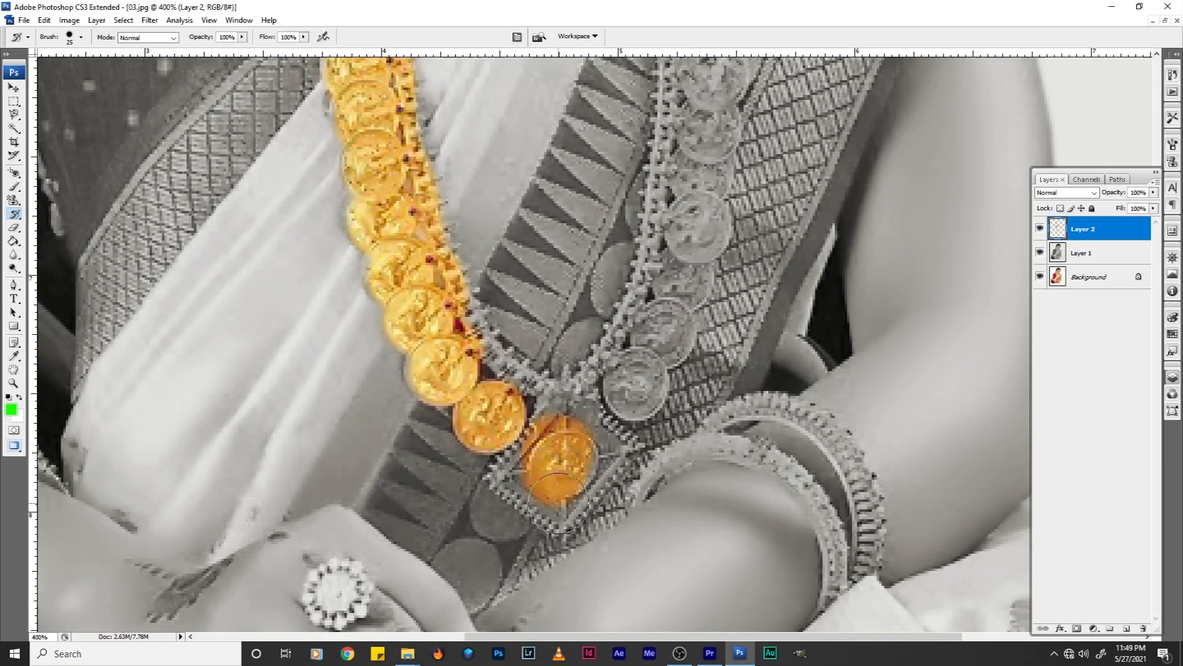
key(bracketleft)
key(bracketleft)
mouse_move(551, 461)
mouse_down()
mouse_move(538, 414)
mouse_move(510, 443)
mouse_move(561, 476)
mouse_move(595, 433)
mouse_move(577, 379)
mouse_move(608, 425)
mouse_up()
- Restore the gold colour of the beads above the square pendant and the lowest coins of the opposite strand
key(bracketleft)
mouse_move(559, 359)
mouse_down()
mouse_move(493, 313)
mouse_move(456, 255)
mouse_move(576, 374)
mouse_move(559, 392)
mouse_move(564, 408)
mouse_move(596, 358)
mouse_move(588, 372)
mouse_move(624, 351)
mouse_move(654, 368)
mouse_move(623, 371)
mouse_move(618, 390)
mouse_move(635, 398)
mouse_move(655, 360)
mouse_move(634, 347)
mouse_move(651, 392)
mouse_move(645, 354)
mouse_move(665, 344)
mouse_move(670, 382)
mouse_move(675, 347)
mouse_move(669, 386)
mouse_move(656, 391)
mouse_move(671, 342)
mouse_up()
scroll(571, 377, up, 1)
scroll(641, 345, up, 1)
scroll(664, 371, up, 1)
drag(694, 349, 685, 377)
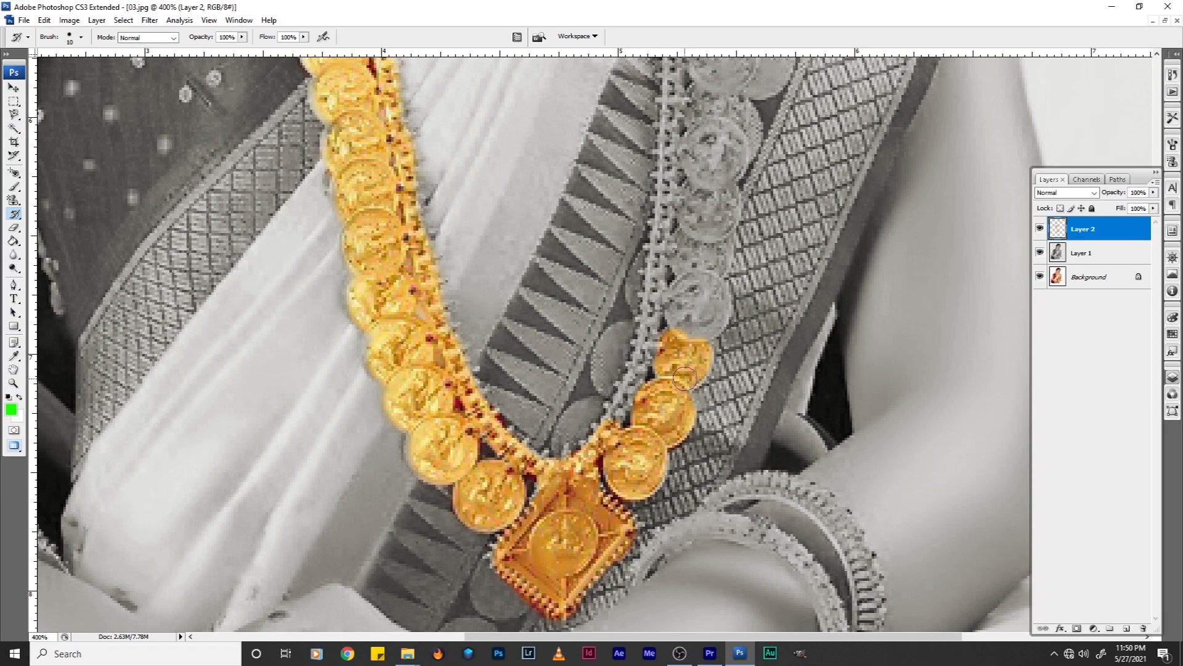
- Continue restoring gold upward along the bead row and middle coins of the opposite necklace strand
mouse_move(614, 419)
mouse_down()
mouse_move(647, 329)
mouse_move(645, 451)
mouse_move(660, 357)
mouse_move(680, 380)
mouse_move(679, 449)
mouse_move(701, 400)
mouse_move(719, 413)
mouse_move(682, 458)
mouse_move(720, 418)
mouse_up()
scroll(620, 409, up, 3)
scroll(703, 450, up, 1)
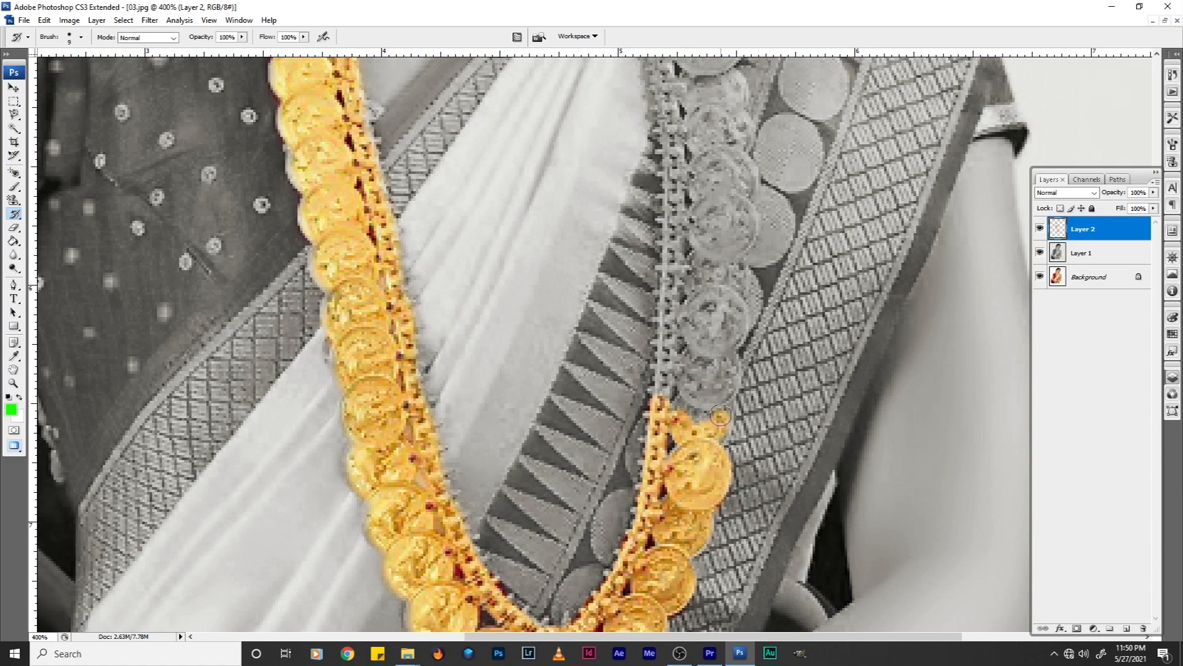
scroll(703, 411, up, 1)
drag(666, 459, 669, 363)
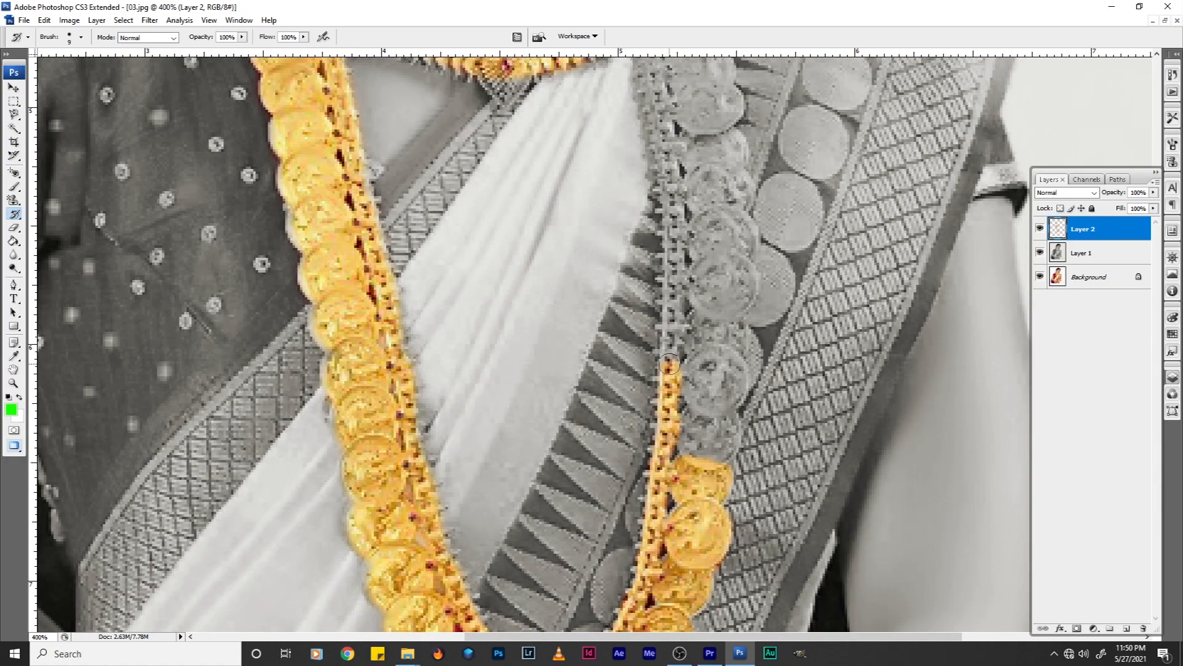
mouse_move(660, 450)
mouse_down()
mouse_move(699, 416)
mouse_move(690, 446)
mouse_move(729, 437)
mouse_move(718, 458)
mouse_move(720, 420)
mouse_up()
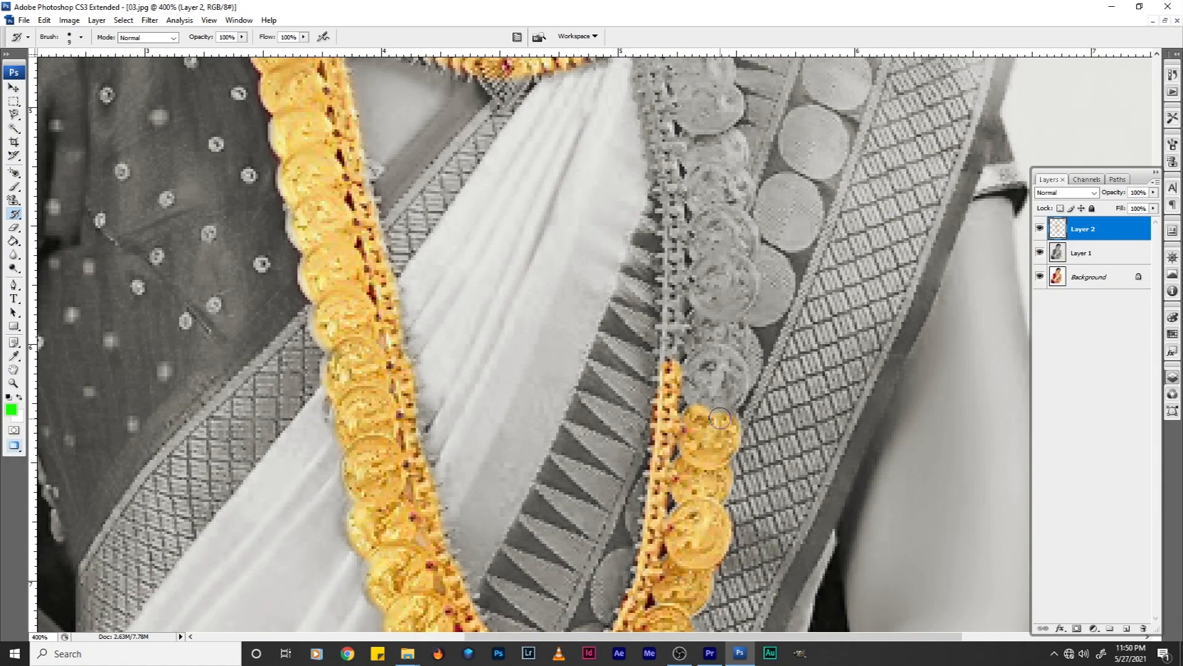
mouse_move(691, 381)
mouse_down()
mouse_move(721, 359)
mouse_move(736, 383)
mouse_move(725, 397)
mouse_move(733, 373)
mouse_move(705, 389)
mouse_move(698, 361)
mouse_move(688, 391)
mouse_move(671, 395)
mouse_move(699, 405)
mouse_move(699, 376)
mouse_move(698, 401)
mouse_move(731, 367)
mouse_move(738, 413)
mouse_move(694, 397)
mouse_move(675, 409)
mouse_move(673, 465)
mouse_move(673, 414)
mouse_move(680, 462)
mouse_move(705, 397)
mouse_move(744, 404)
mouse_move(725, 436)
mouse_move(715, 412)
mouse_move(730, 409)
mouse_move(708, 426)
mouse_move(704, 394)
mouse_move(735, 399)
mouse_move(720, 416)
mouse_move(738, 406)
mouse_move(715, 393)
mouse_move(723, 411)
mouse_move(674, 424)
mouse_move(671, 354)
mouse_move(718, 354)
mouse_move(735, 381)
mouse_move(696, 399)
mouse_up()
- Restore the upper beads of that strand, and enlarge the brush to 25 to restore its upper coins up to the collar necklace
scroll(736, 382, up, 1)
scroll(665, 408, up, 1)
scroll(672, 441, up, 1)
scroll(729, 409, up, 1)
scroll(696, 400, up, 1)
drag(654, 302, 659, 416)
key(bracketright)
key(bracketright)
key(bracketright)
key(bracketright)
key(bracketright)
key(bracketright)
key(bracketright)
key(bracketright)
mouse_move(721, 382)
mouse_down()
mouse_move(701, 339)
mouse_move(705, 240)
mouse_move(684, 289)
mouse_move(697, 330)
mouse_up()
scroll(697, 329, down, 2)
scroll(423, 254, up, 12)
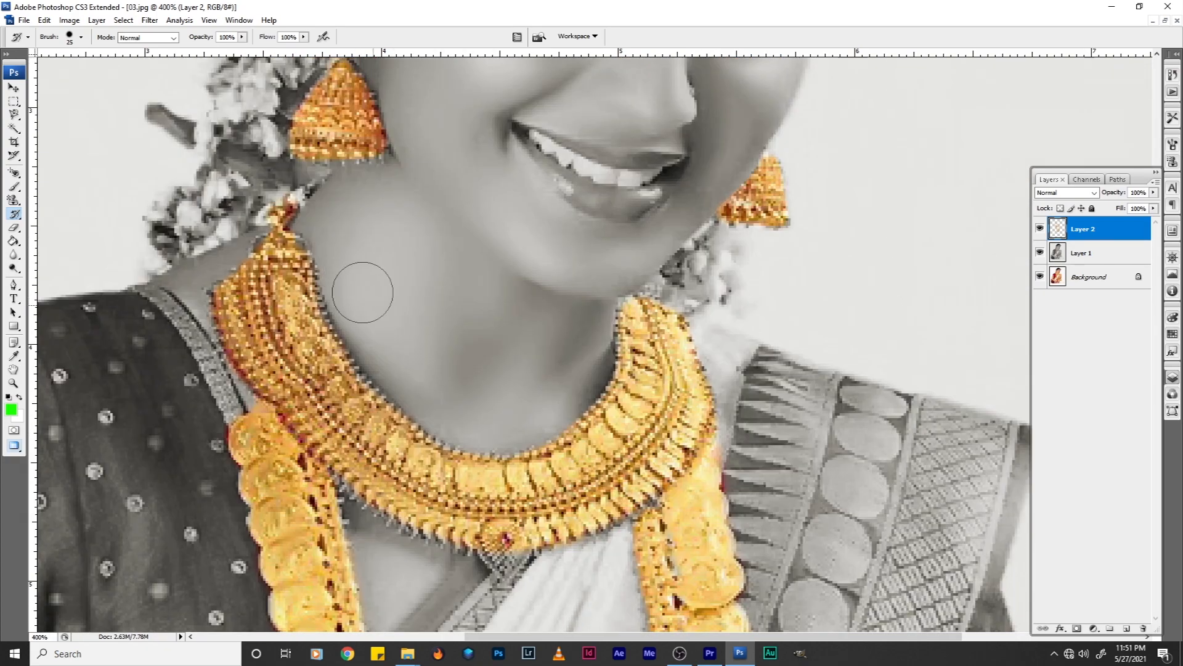
- Reduce the brush size to 8 and restore the gold colour of the small pendant under the collar necklace
scroll(393, 328, down, 14)
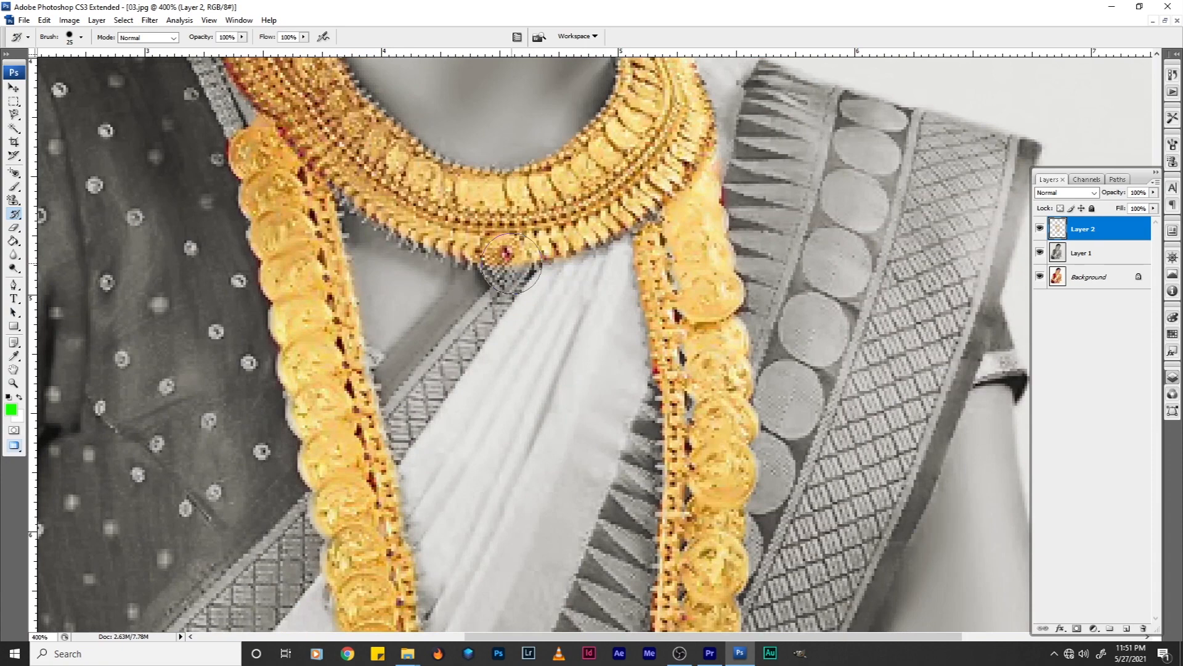
key(bracketleft)
key(bracketleft)
drag(503, 280, 527, 252)
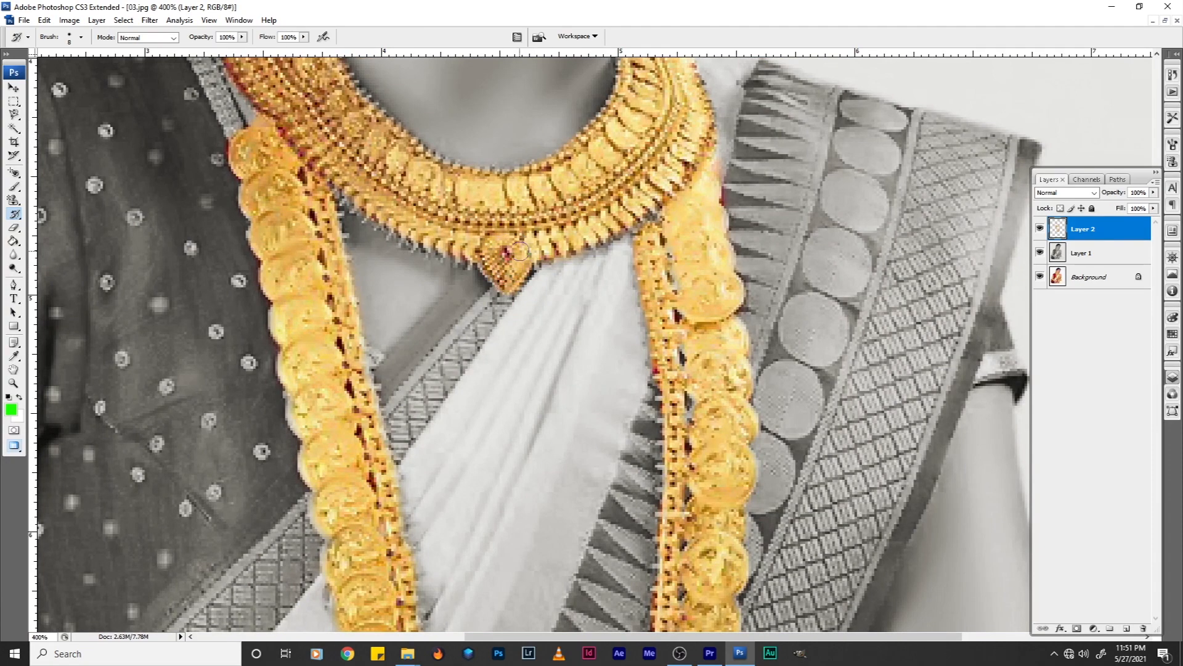
- Restore the gold colour of the two bangles on the wrist beside the square pendant
scroll(537, 339, down, 15)
mouse_move(839, 353)
mouse_down()
mouse_move(864, 425)
mouse_move(859, 471)
mouse_move(875, 451)
mouse_move(863, 386)
mouse_move(834, 334)
mouse_move(788, 304)
mouse_move(751, 302)
mouse_move(716, 321)
mouse_move(838, 347)
mouse_up()
mouse_move(710, 370)
mouse_down()
mouse_move(723, 349)
mouse_move(675, 357)
mouse_move(639, 390)
mouse_move(697, 349)
mouse_move(753, 354)
mouse_move(829, 423)
mouse_move(832, 492)
mouse_move(844, 461)
mouse_move(824, 414)
mouse_move(749, 351)
mouse_up()
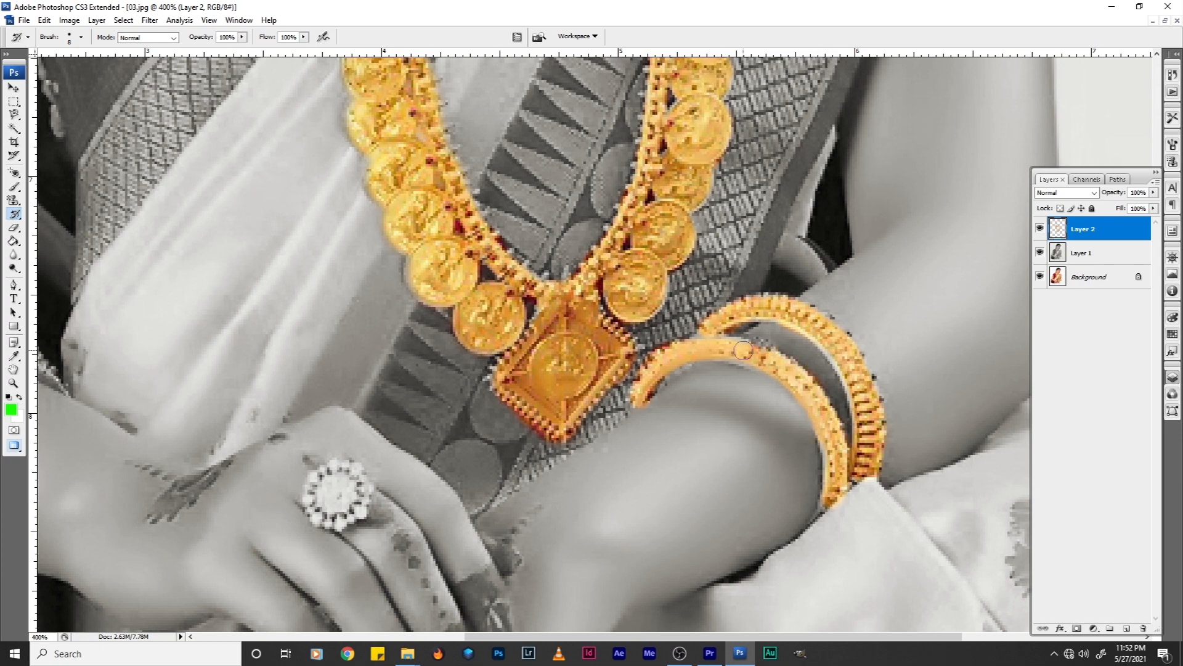
- Restore the original colour of the round ring on the upper hand and the ring on the lower hand
scroll(694, 344, down, 3)
mouse_move(345, 318)
mouse_down()
mouse_move(315, 337)
mouse_move(358, 314)
mouse_move(356, 352)
mouse_up()
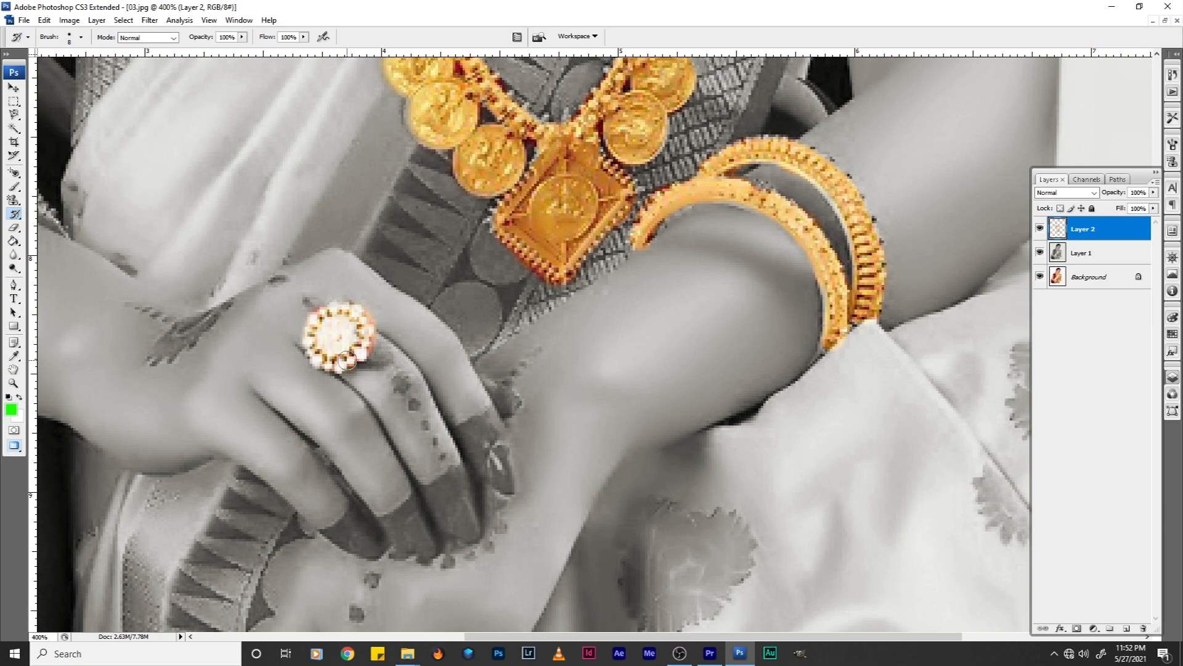
scroll(346, 360, down, 5)
mouse_move(385, 441)
mouse_down()
mouse_move(397, 407)
mouse_move(419, 401)
mouse_move(440, 434)
mouse_move(410, 444)
mouse_move(432, 449)
mouse_move(434, 405)
mouse_move(452, 432)
mouse_move(419, 459)
mouse_up()
- Restore the gold colour of the other wrist's bangles and of the upper arm's ornate armlet with its hanging band
mouse_move(397, 228)
mouse_down()
mouse_move(639, 417)
mouse_move(899, 568)
mouse_up()
mouse_move(420, 284)
mouse_down()
mouse_move(388, 305)
mouse_move(396, 436)
mouse_move(378, 414)
mouse_move(373, 357)
mouse_move(406, 376)
mouse_move(443, 282)
mouse_move(507, 243)
mouse_move(471, 238)
mouse_move(426, 260)
mouse_move(506, 240)
mouse_up()
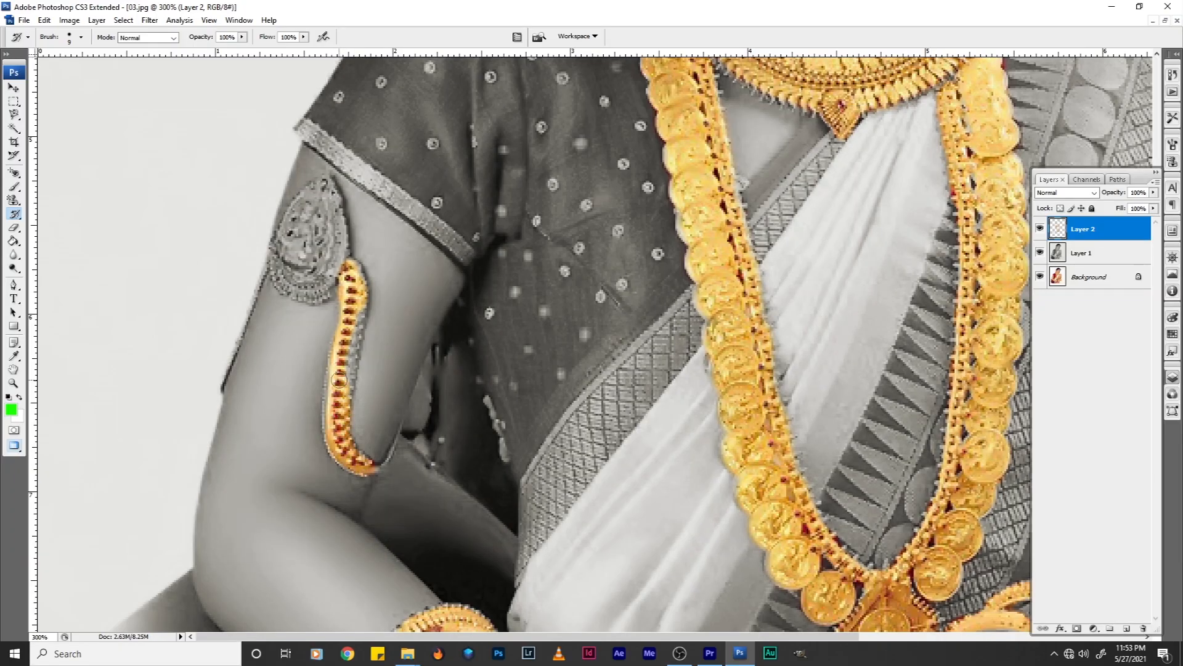
mouse_move(339, 380)
mouse_down()
mouse_move(282, 286)
mouse_move(293, 238)
mouse_move(323, 216)
mouse_move(337, 247)
mouse_move(321, 307)
mouse_move(322, 279)
mouse_move(296, 256)
mouse_move(297, 281)
mouse_move(329, 267)
mouse_move(314, 247)
mouse_up()
scroll(349, 399, up, 1)
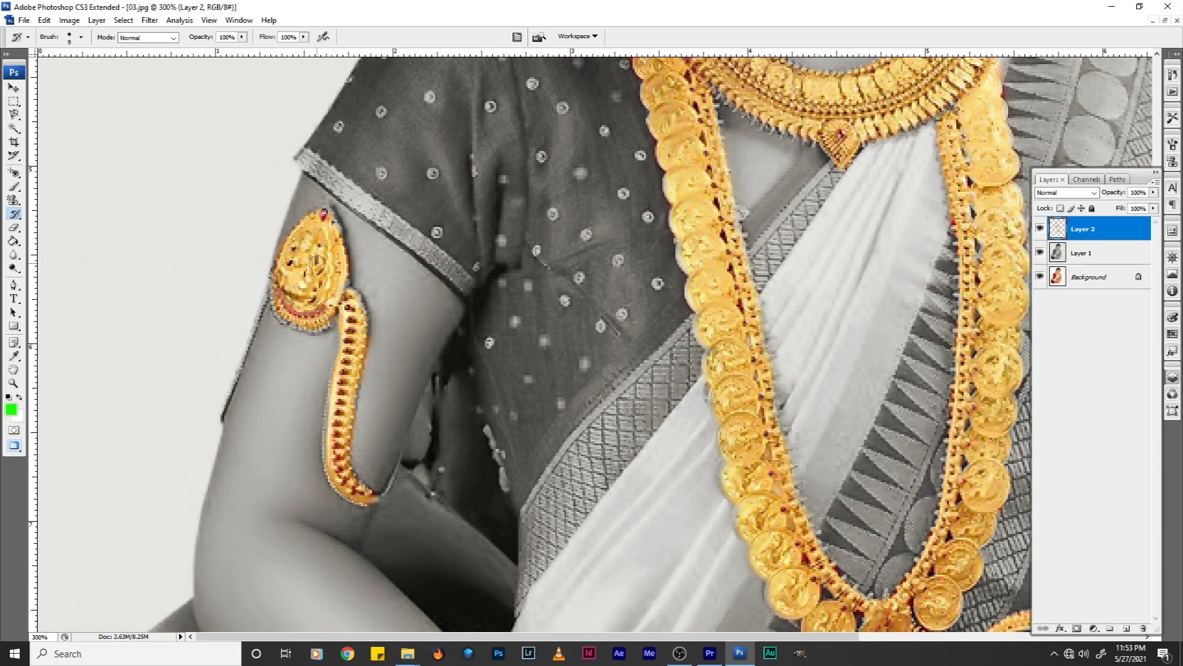
- Restore the armlet's thin cord along the arm's outer edge, erase the white spill beside it, and fit the photo on screen
drag(268, 283, 217, 420)
key(e)
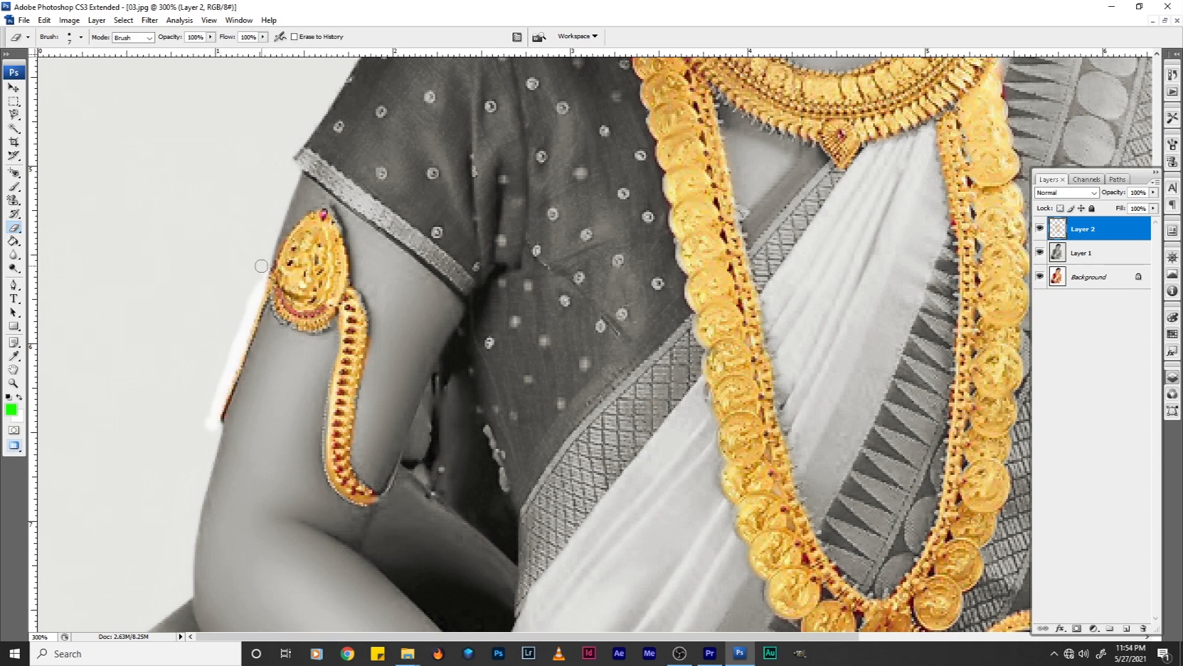
drag(259, 279, 207, 434)
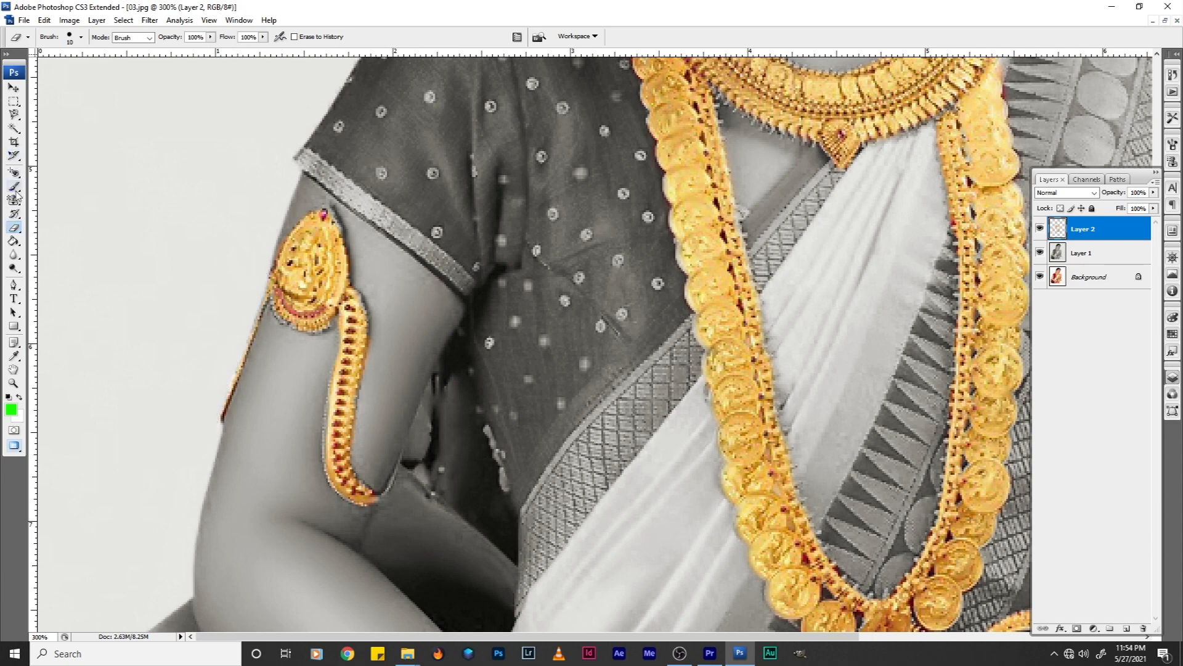
click(14, 214)
key(ctrl+0)
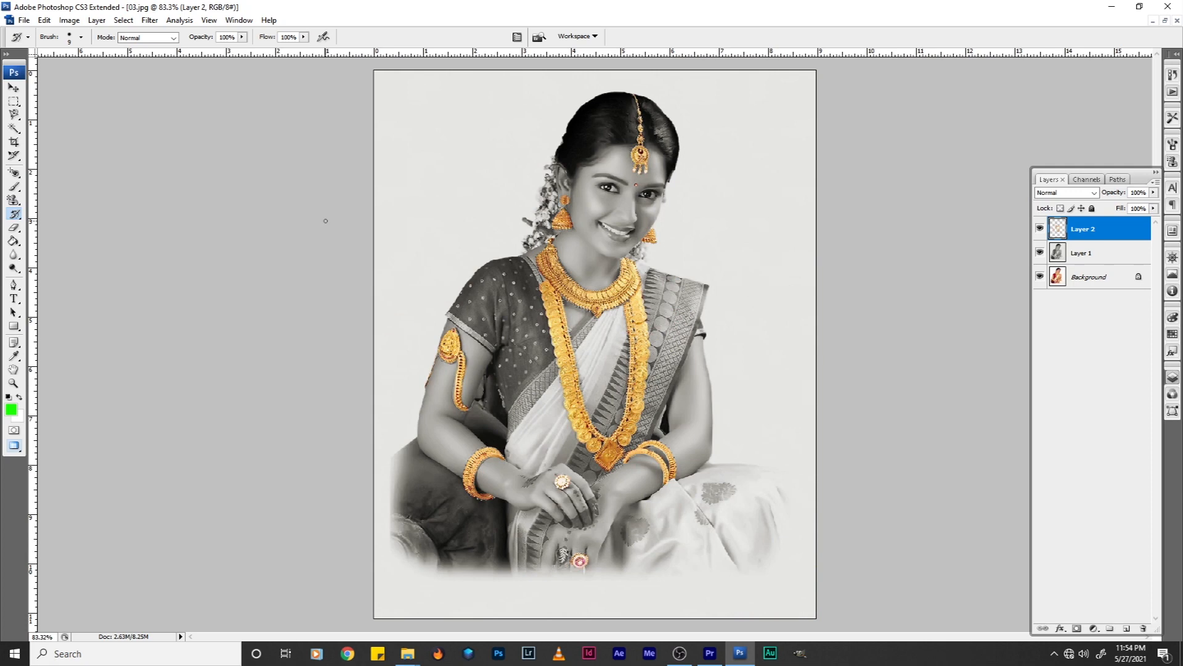